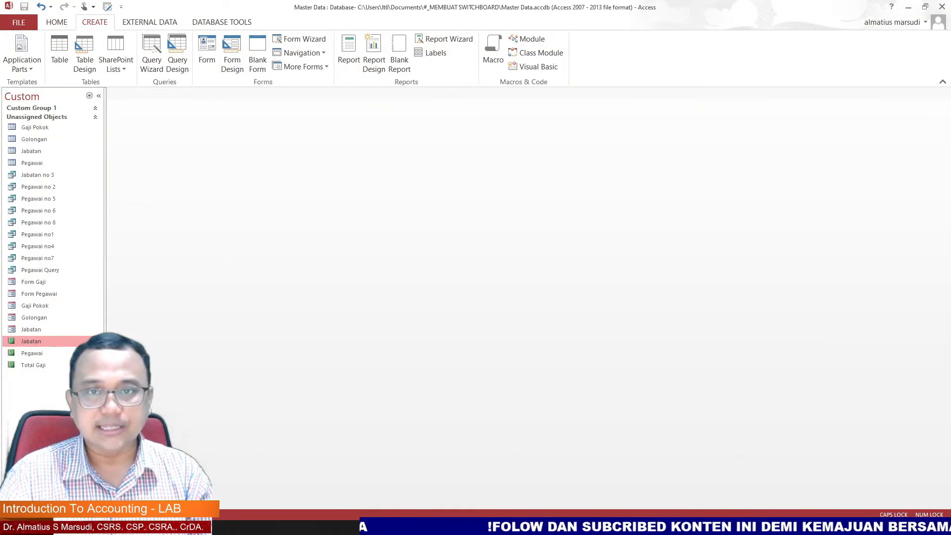
Step: Open the ribbon customization settings from the ribbon's shortcut menu
right_click(622, 50)
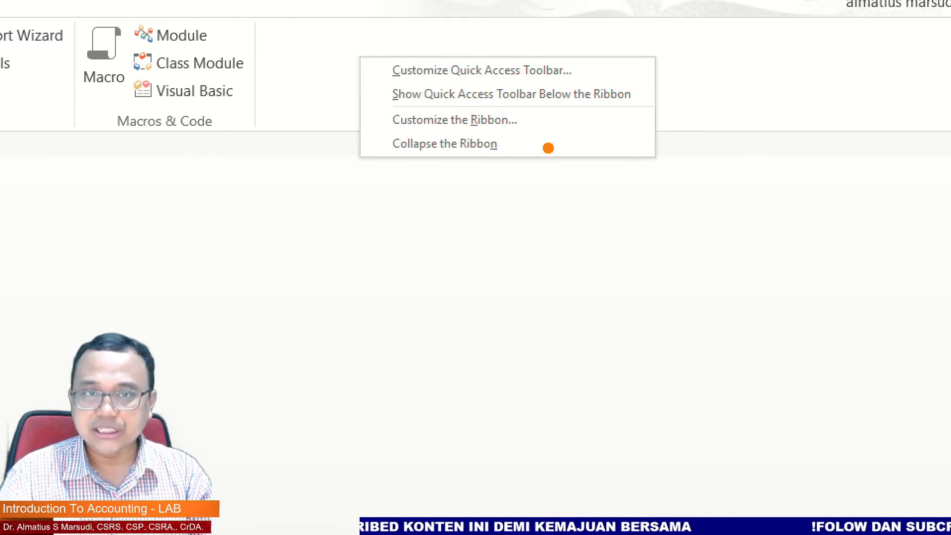
mouse_move(589, 184)
left_mouse_down()
mouse_move(518, 124)
mouse_move(521, 160)
left_mouse_up()
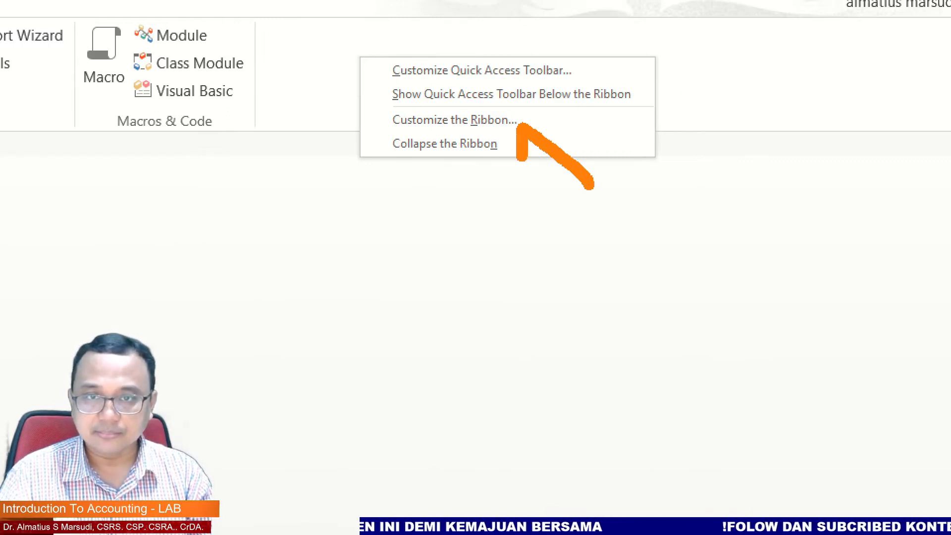
left_click_drag(523, 125, 559, 127)
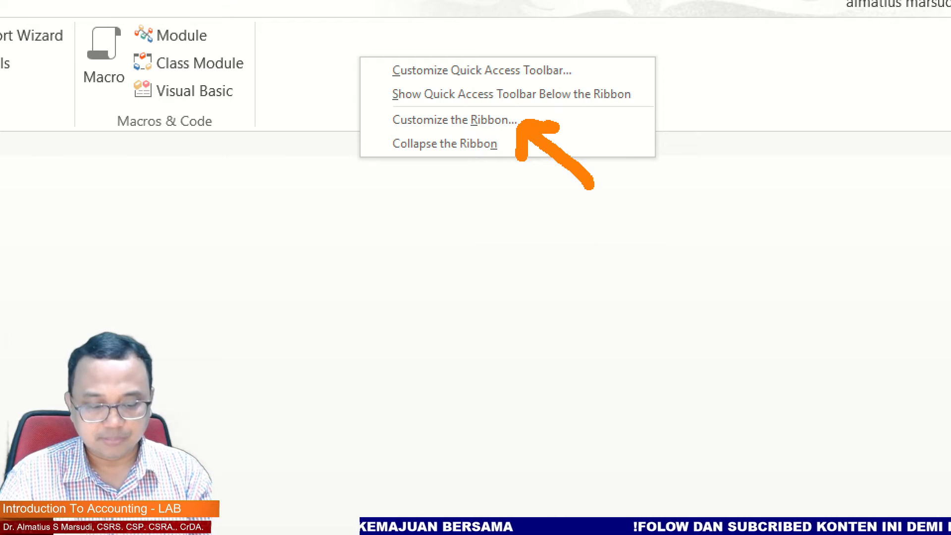
key("Escape")
right_click(616, 59)
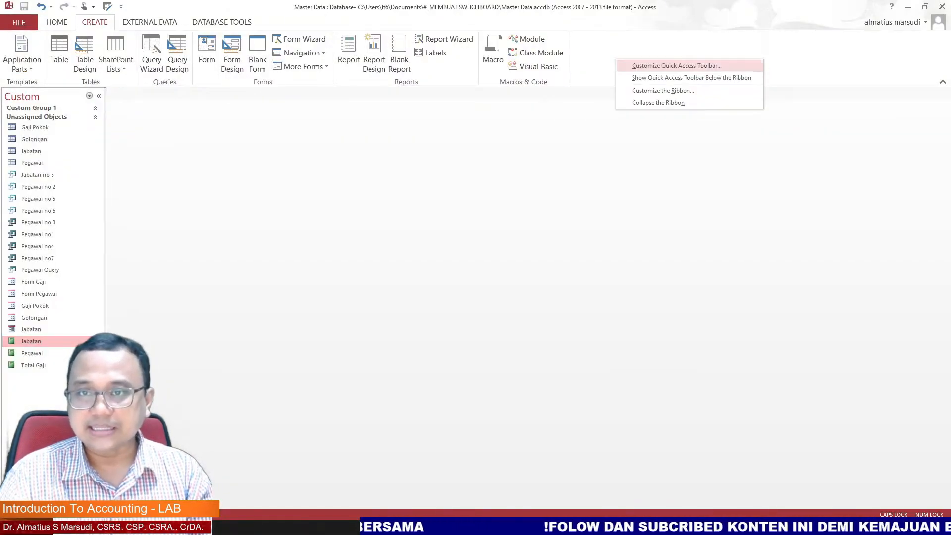
left_click(654, 87)
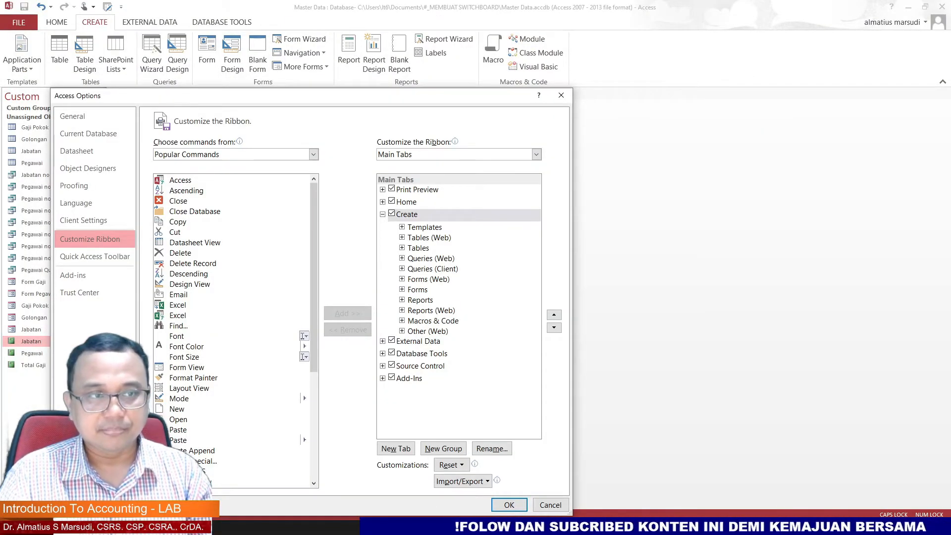
Step: Set the command source list to show All Commands
left_click_drag(366, 95, 360, 48)
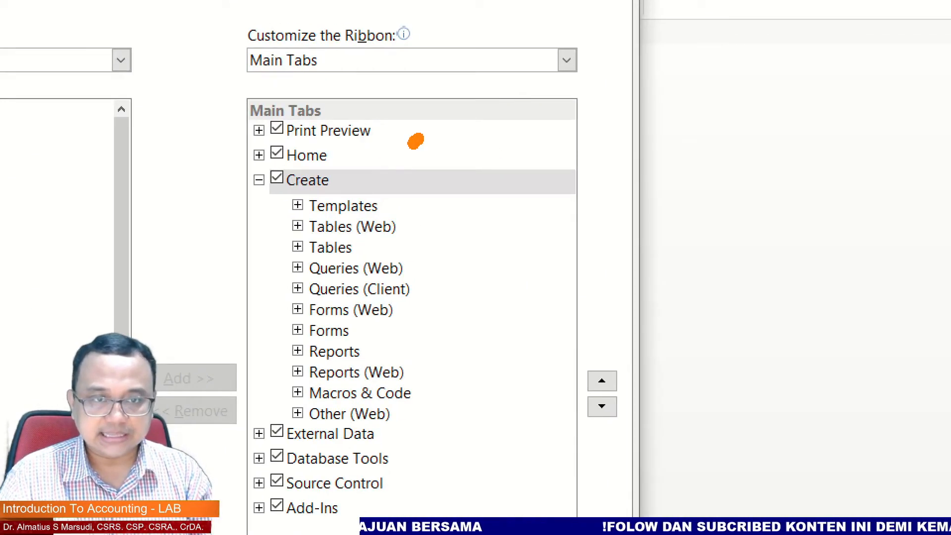
mouse_move(415, 142)
left_mouse_down()
mouse_move(348, 180)
mouse_move(360, 163)
mouse_move(386, 184)
left_mouse_up()
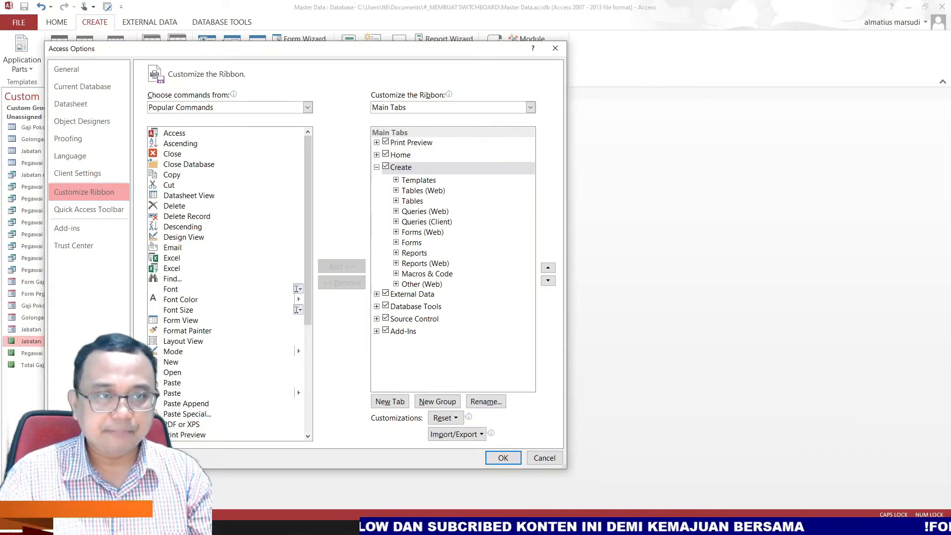
left_click(307, 108)
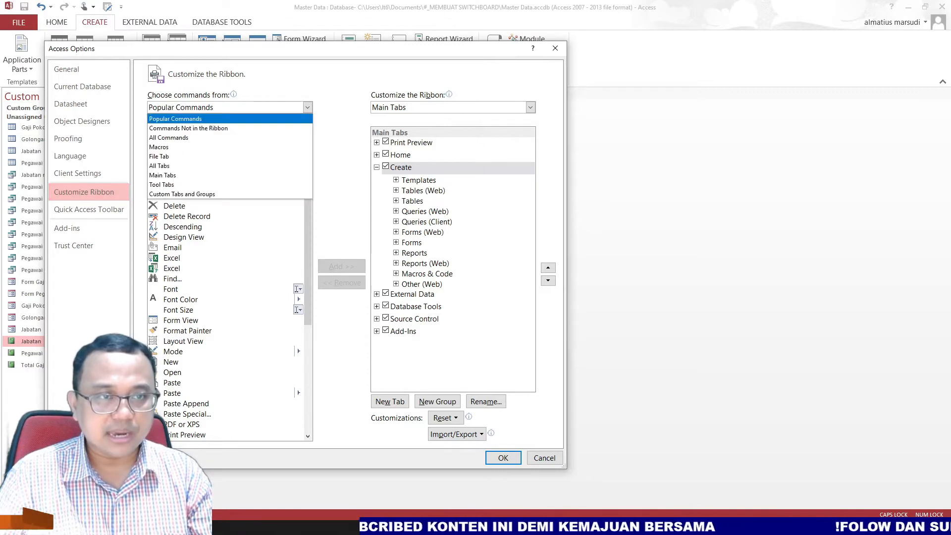
left_click(223, 138)
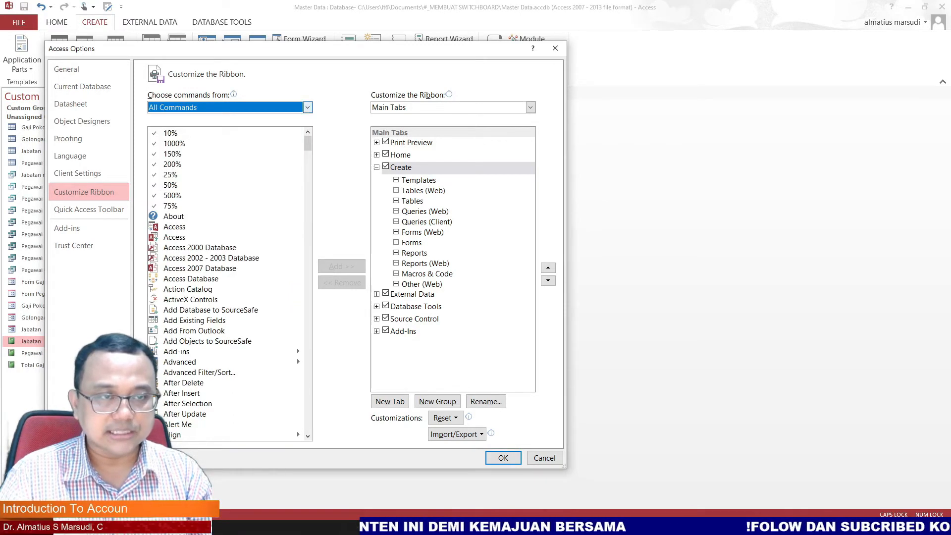
Step: Scroll through the all-commands list to locate the Switchboard Manager command
scroll(228, 283, "down", 20)
scroll(228, 282, "down", 20)
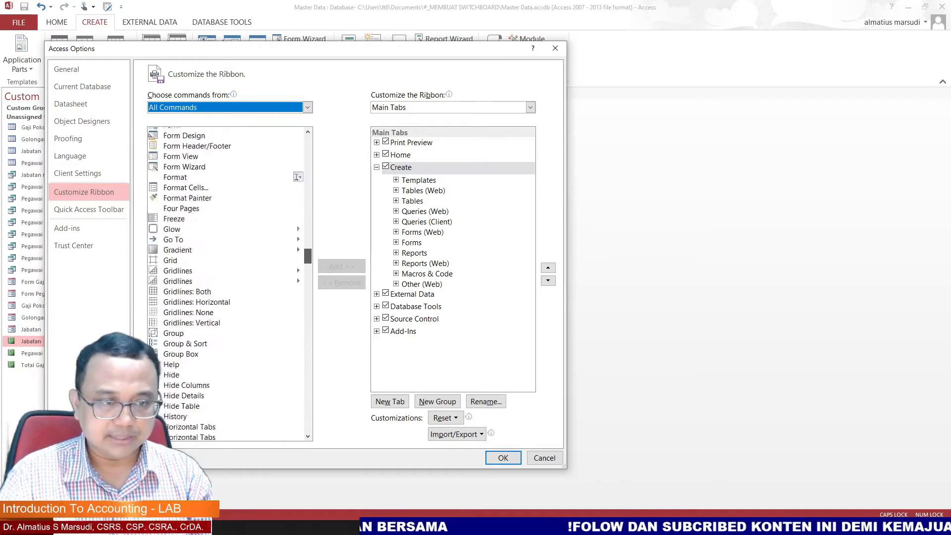
scroll(228, 282, "down", 20)
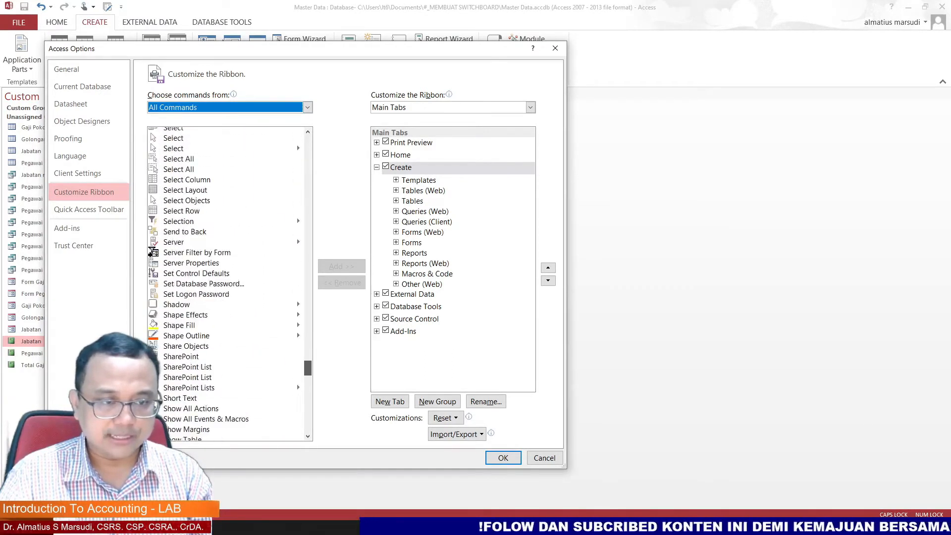
scroll(228, 282, "down", 15)
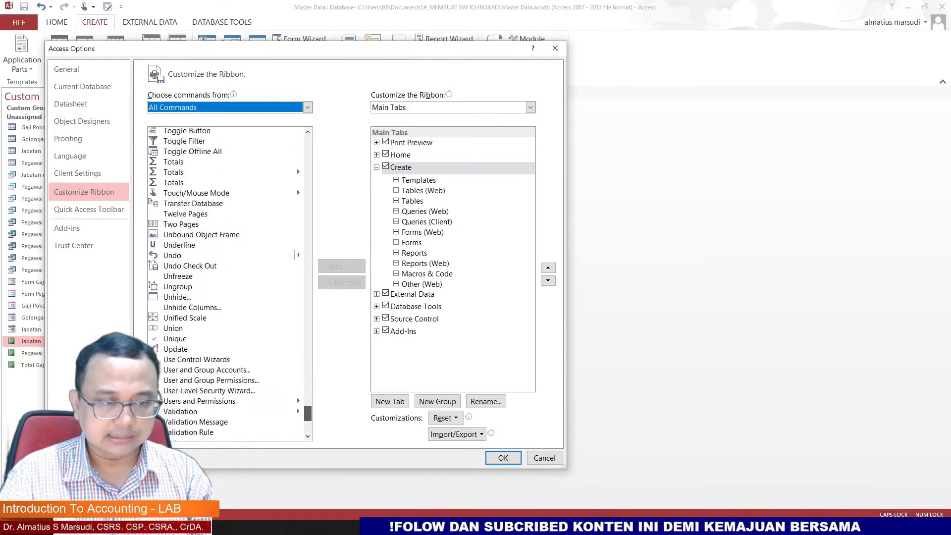
scroll(297, 374, "up", 14)
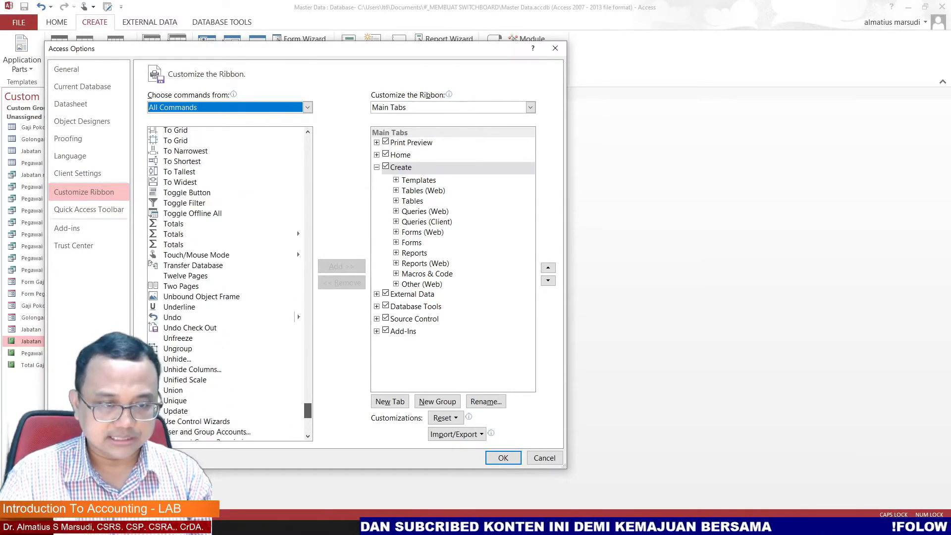
scroll(297, 373, "up", 3)
scroll(296, 396, "down", 14)
scroll(296, 396, "down", 2)
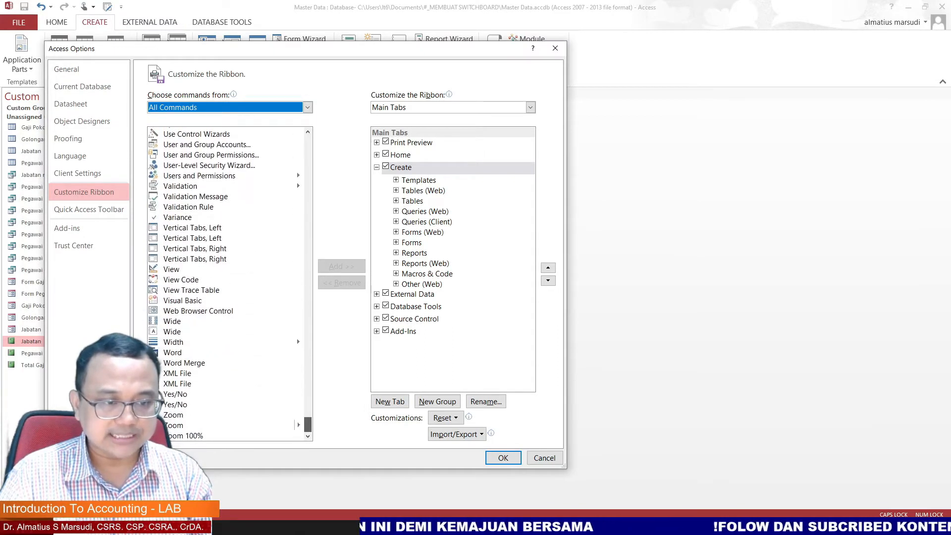
scroll(296, 347, "up", 10)
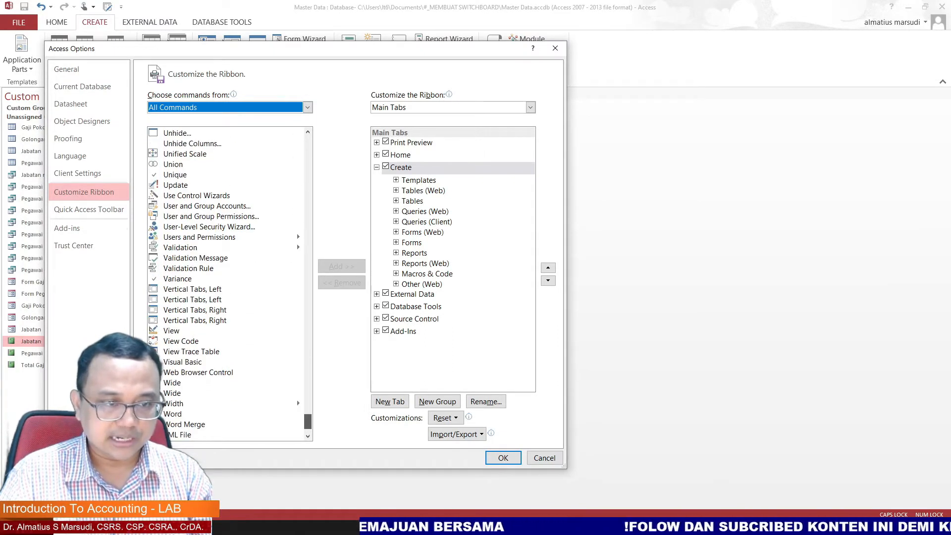
scroll(297, 400, "up", 12)
scroll(296, 328, "up", 1)
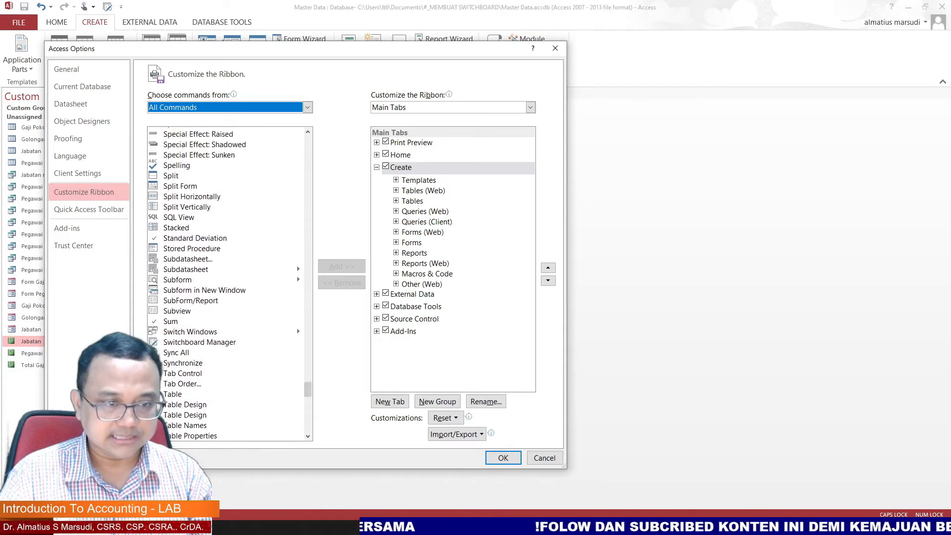
scroll(296, 328, "down", 6)
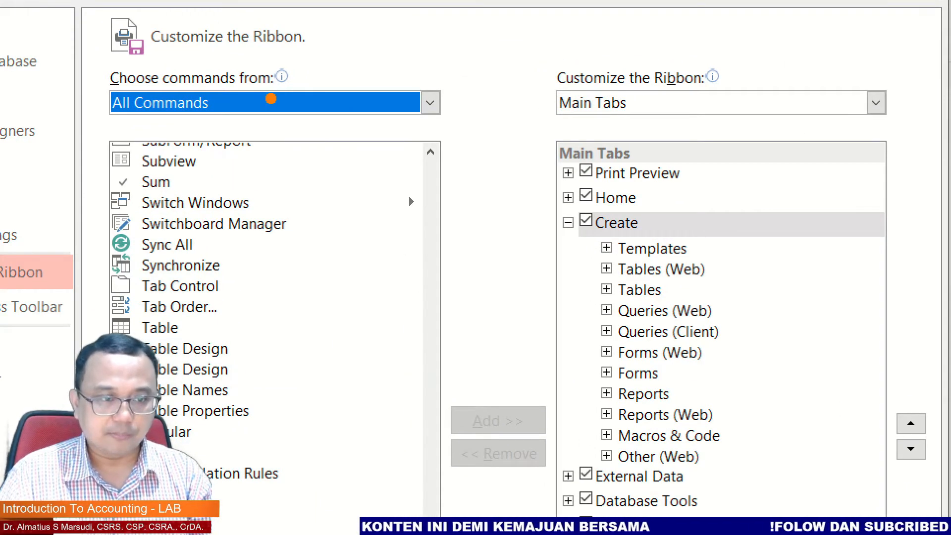
mouse_move(271, 99)
left_mouse_down()
mouse_move(297, 121)
mouse_move(286, 210)
mouse_move(275, 218)
mouse_move(271, 188)
mouse_move(298, 218)
mouse_move(610, 191)
mouse_move(745, 235)
mouse_move(787, 380)
mouse_move(772, 466)
mouse_move(765, 435)
mouse_move(776, 470)
mouse_move(796, 453)
left_mouse_up()
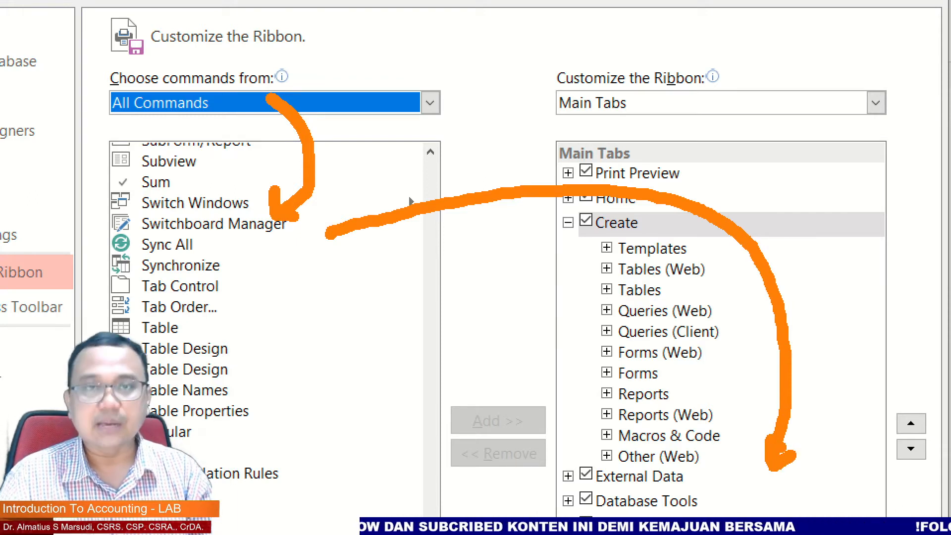
key("Escape")
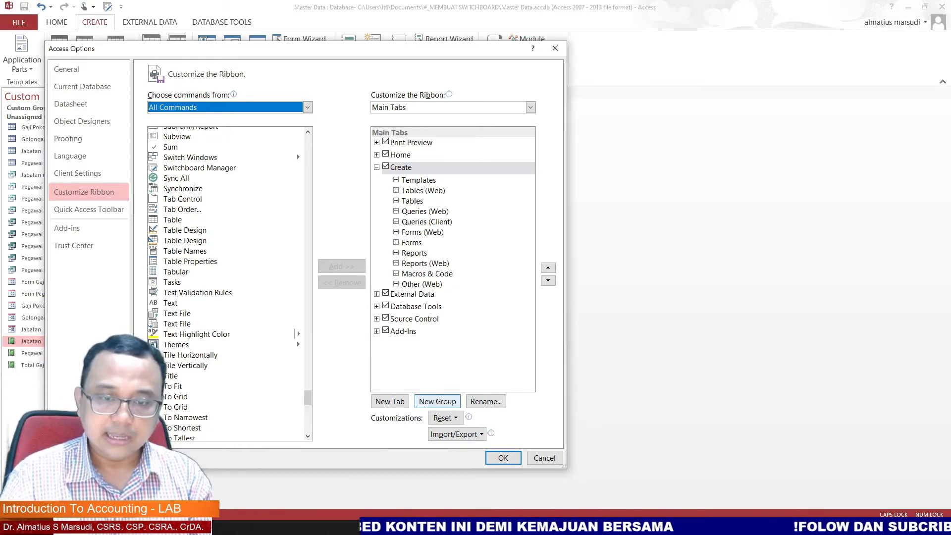
Step: Add a new custom group under the Create tab and rename it SWITCHBOARD
left_click(438, 401)
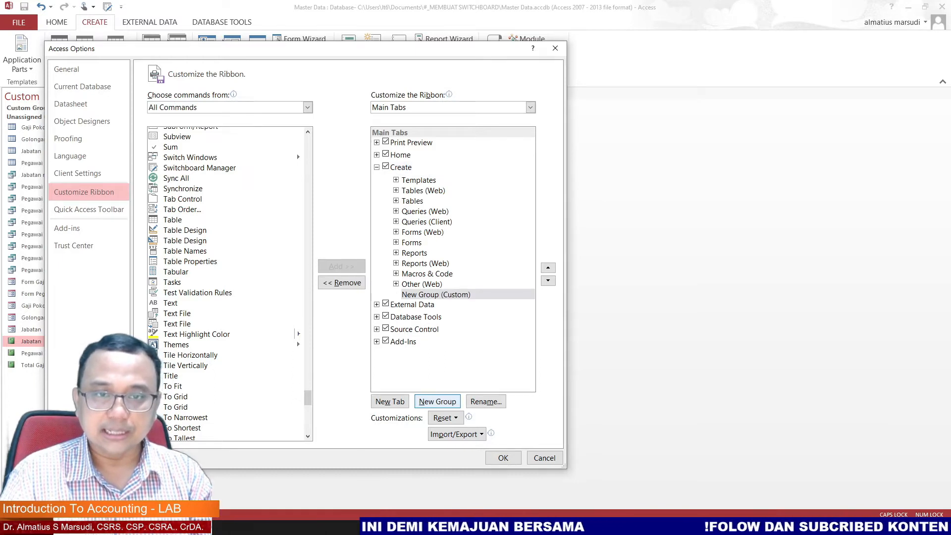
key("Tab")
key("Return")
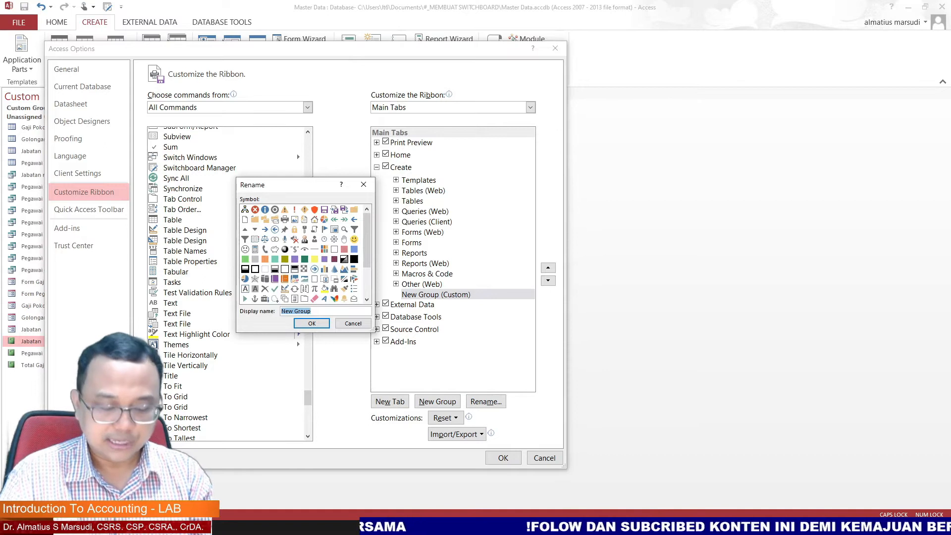
type("switchboa")
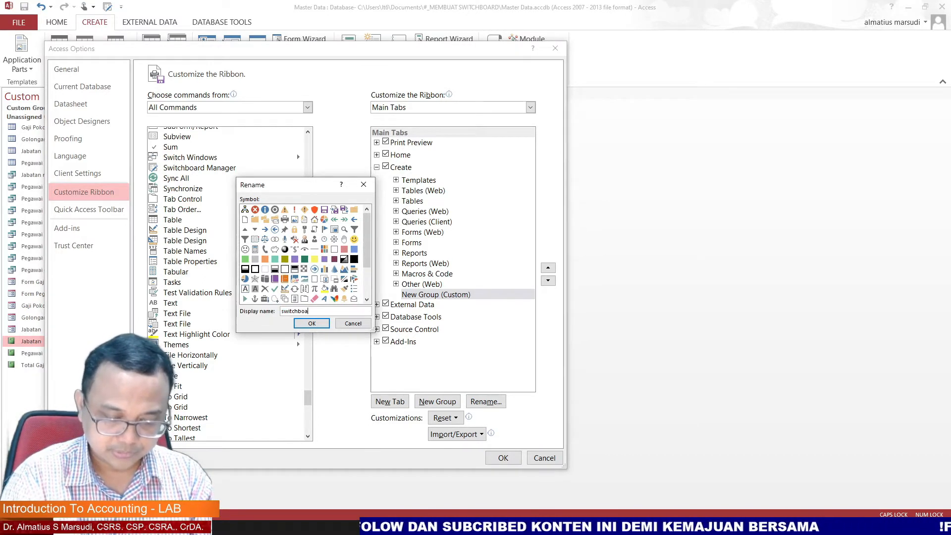
key("BackSpace")
key("BackSpace")
key("BackSpace")
key("BackSpace")
key("BackSpace")
key("BackSpace")
key("BackSpace")
key("BackSpace")
key("BackSpace")
key("BackSpace")
key("BackSpace")
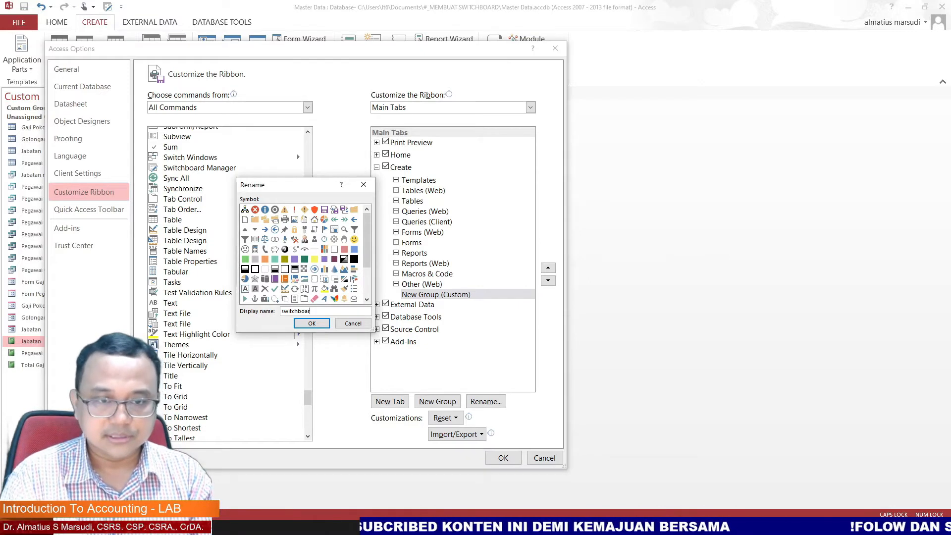
type("S")
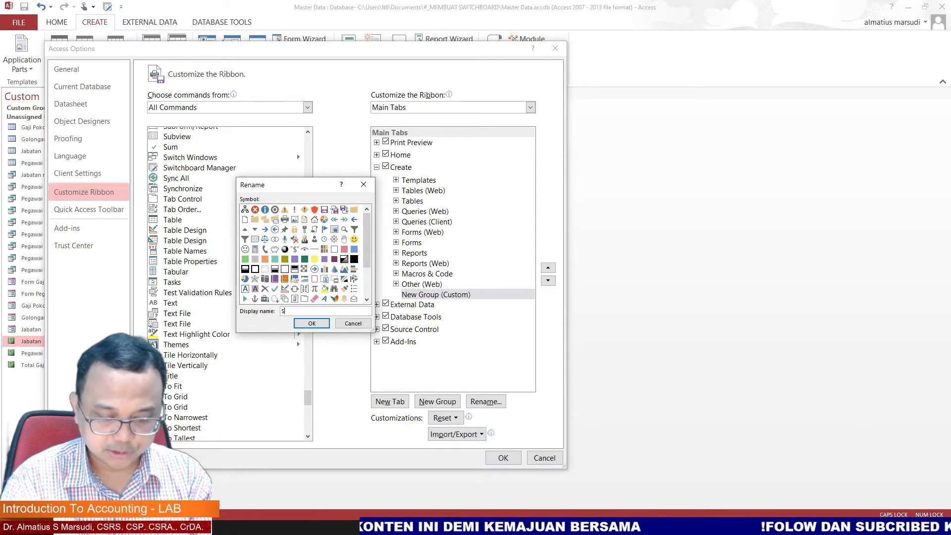
type("WITCHBOARD")
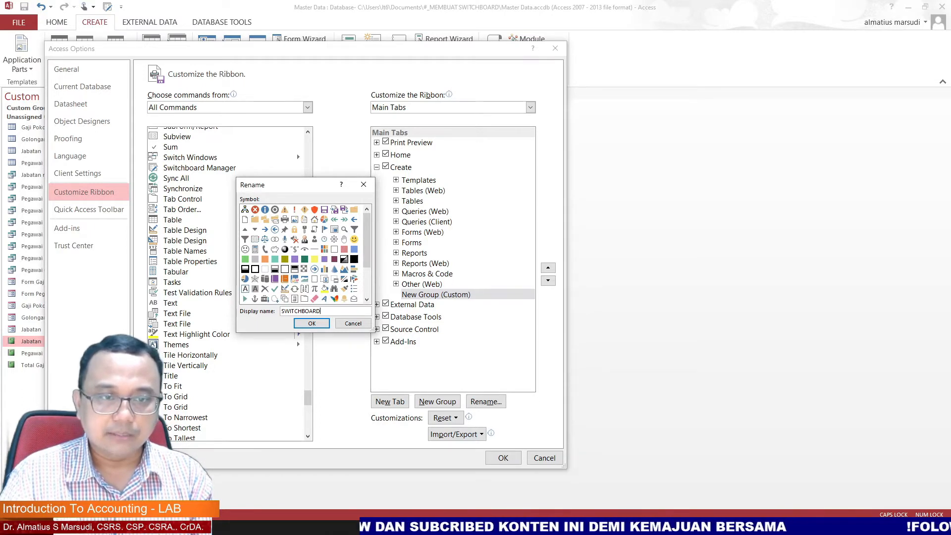
key("Return")
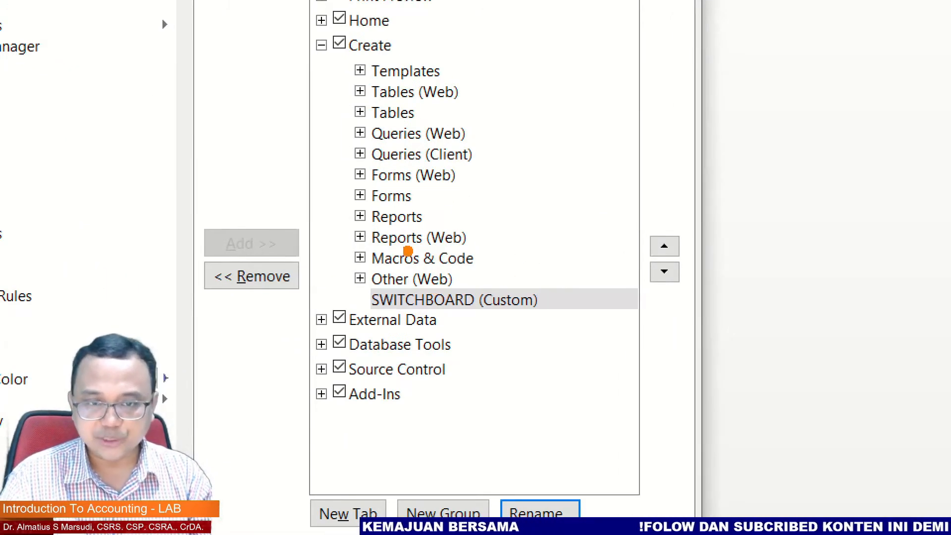
Step: Add the Switchboard Manager command to the SWITCHBOARD group and confirm the ribbon changes
mouse_move(470, 256)
left_mouse_down()
mouse_move(427, 256)
mouse_move(339, 320)
mouse_move(470, 329)
mouse_move(589, 317)
mouse_move(518, 245)
mouse_move(391, 276)
left_mouse_up()
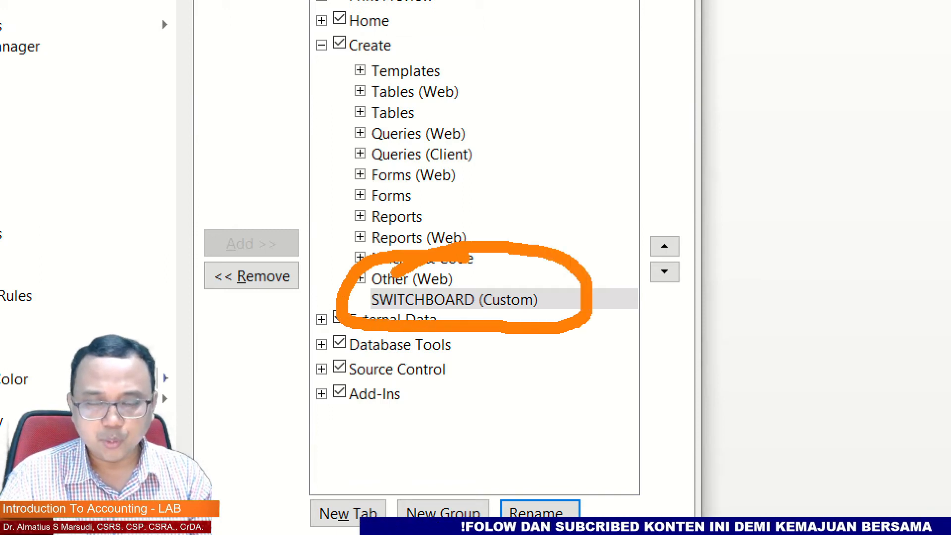
key("Escape")
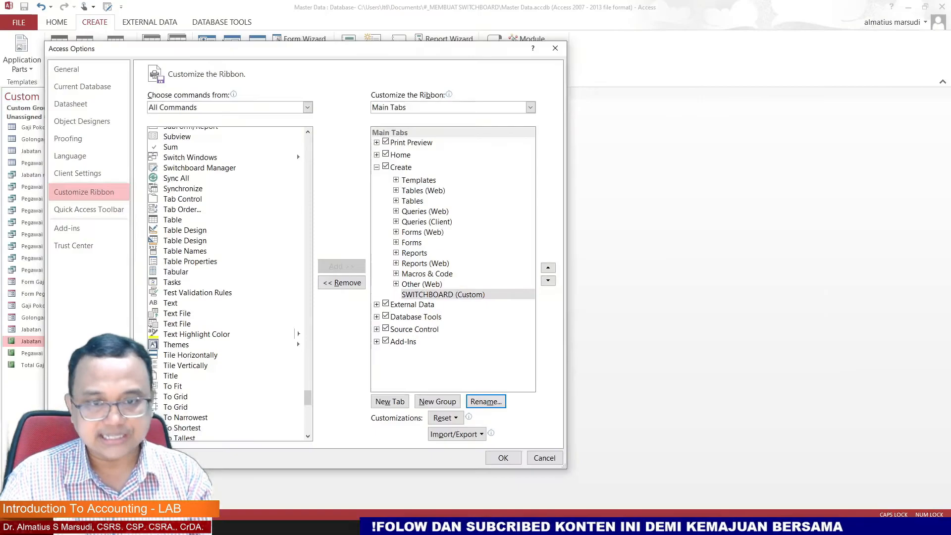
left_click(443, 294)
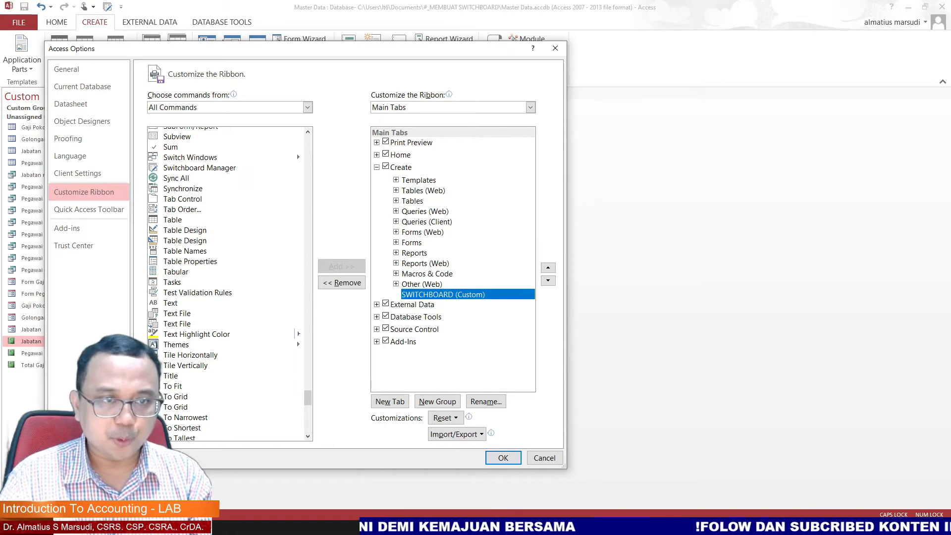
left_click(199, 167)
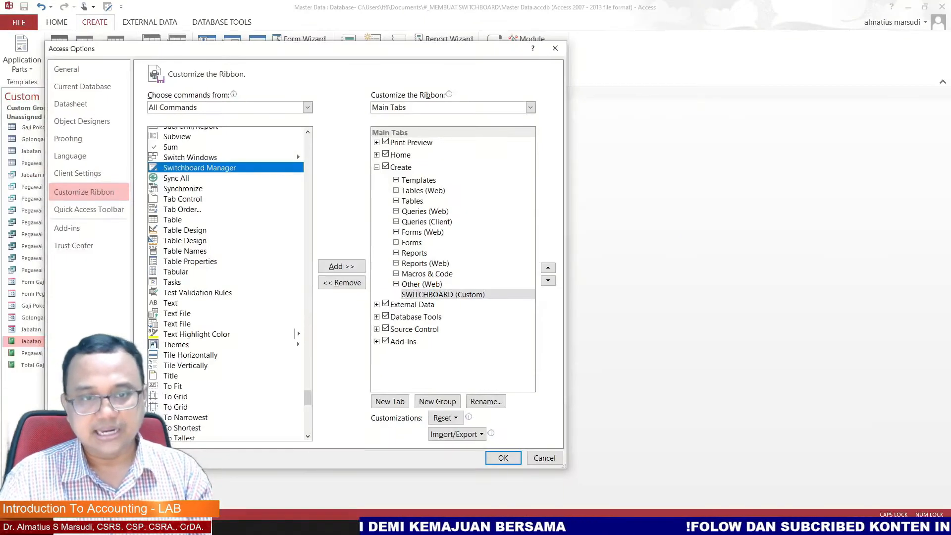
key("alt+a")
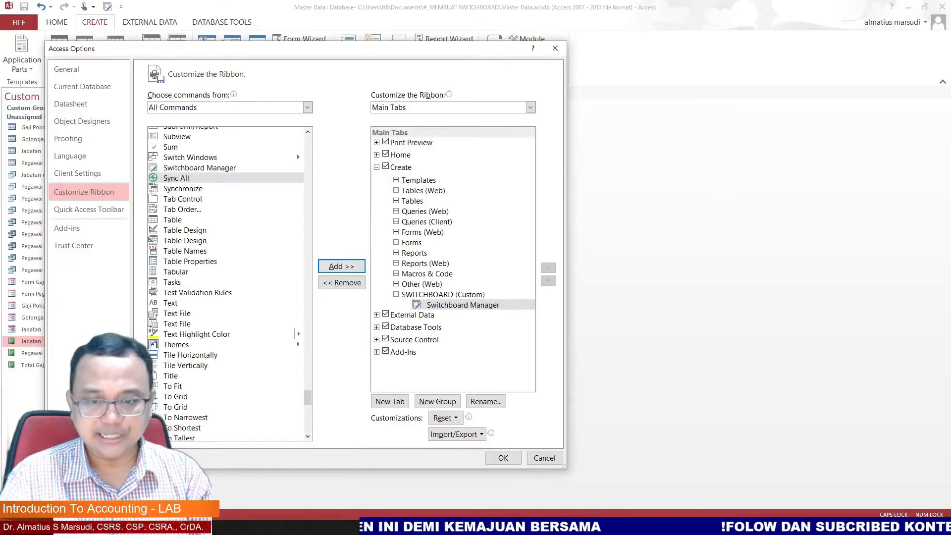
left_click(503, 457)
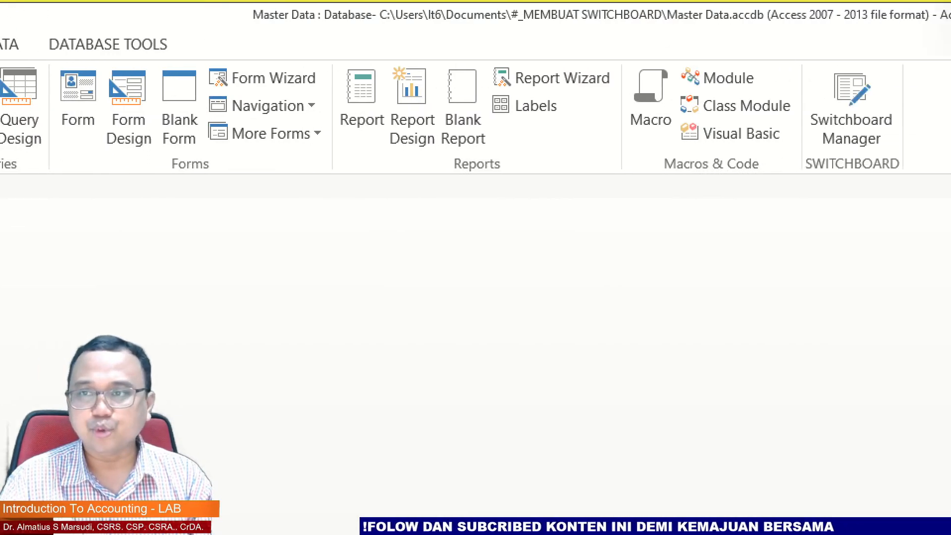
mouse_move(748, 43)
left_mouse_down()
mouse_move(715, 39)
mouse_move(648, 119)
mouse_move(689, 197)
mouse_move(808, 201)
mouse_move(822, 107)
mouse_move(748, 40)
mouse_move(710, 28)
left_mouse_up()
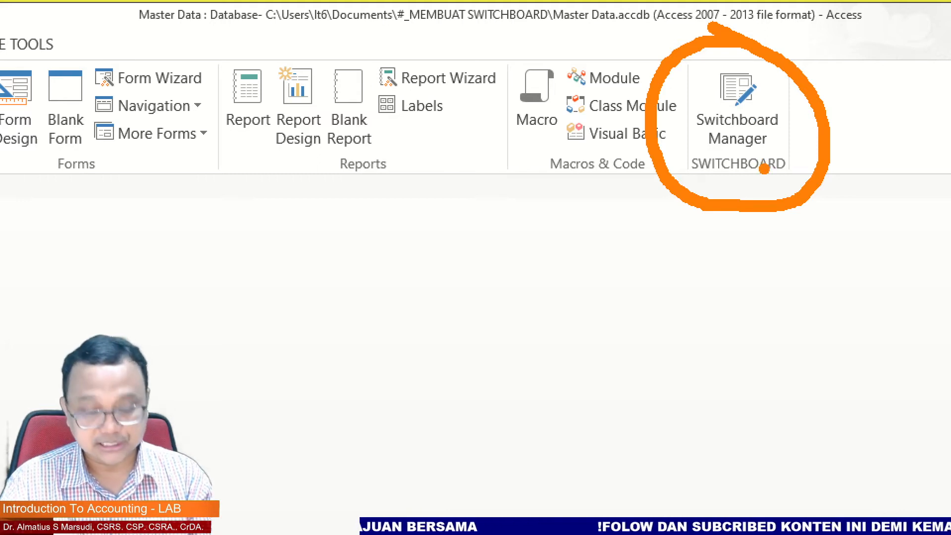
key("Escape")
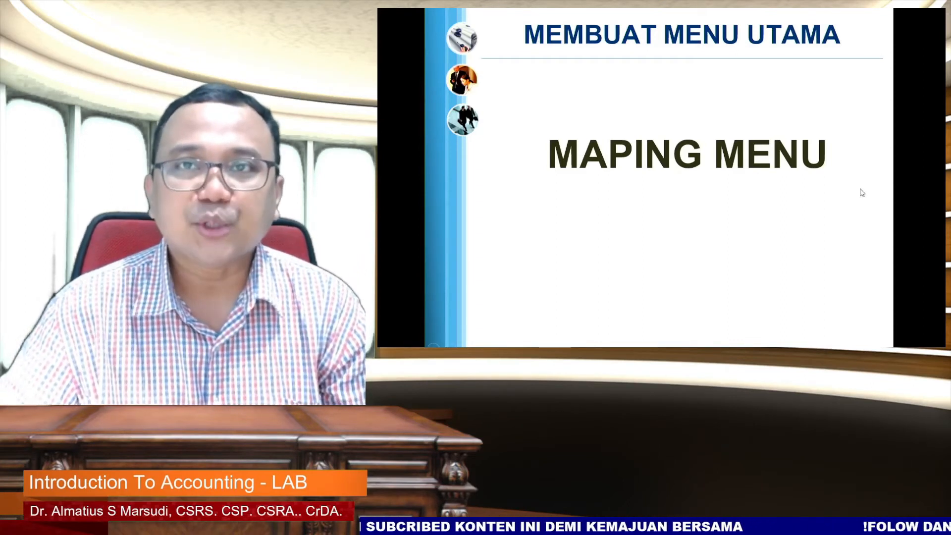
left_click(867, 155)
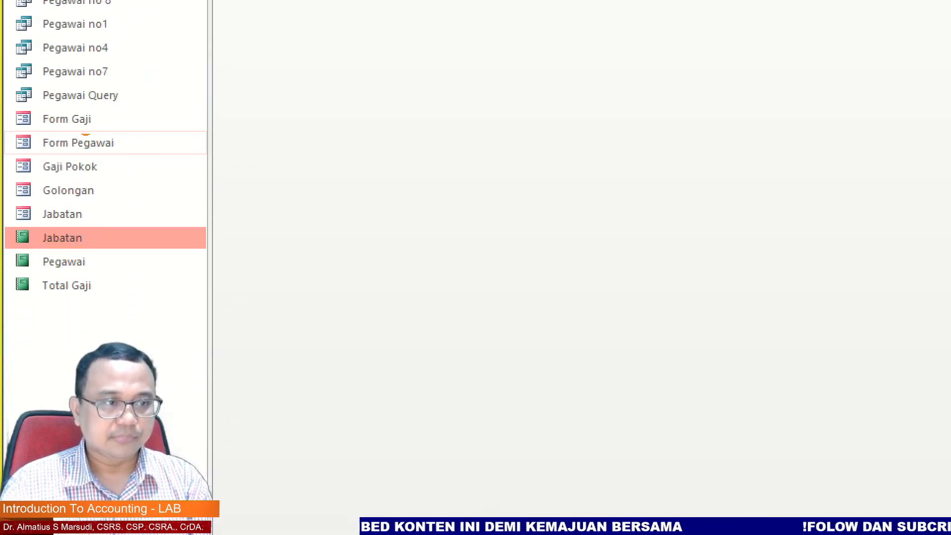
left_click_drag(121, 119, 144, 140)
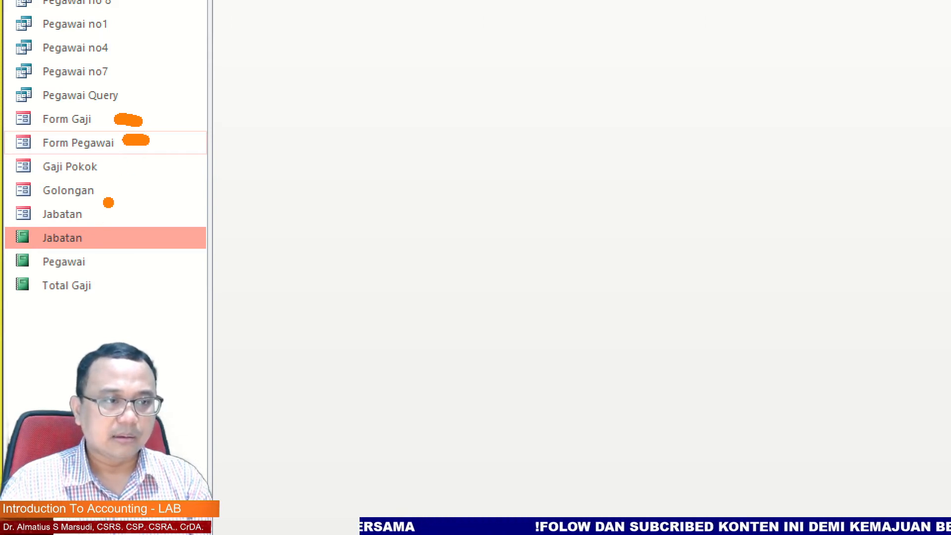
left_click_drag(99, 213, 121, 214)
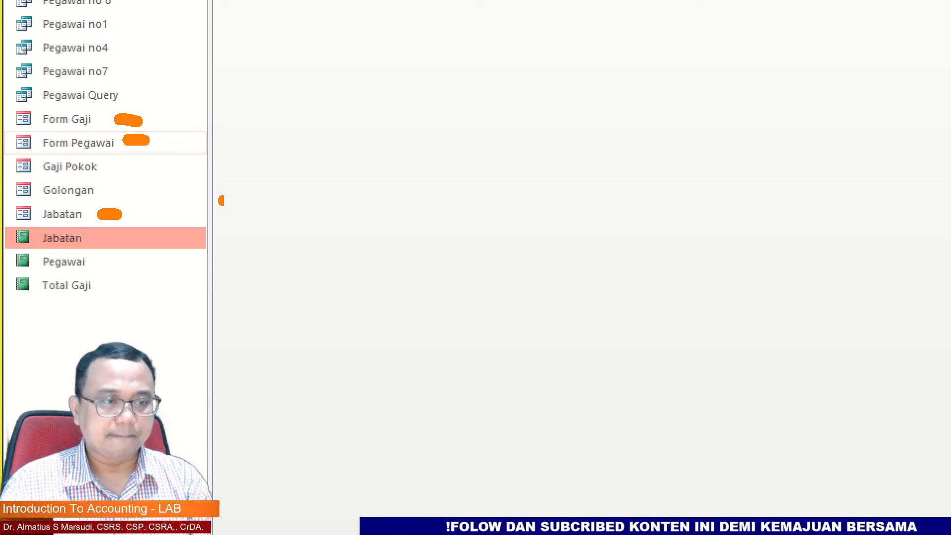
mouse_move(93, 240)
left_mouse_down()
mouse_move(113, 239)
mouse_move(112, 248)
left_mouse_up()
left_click(113, 271)
left_click_drag(110, 286, 112, 285)
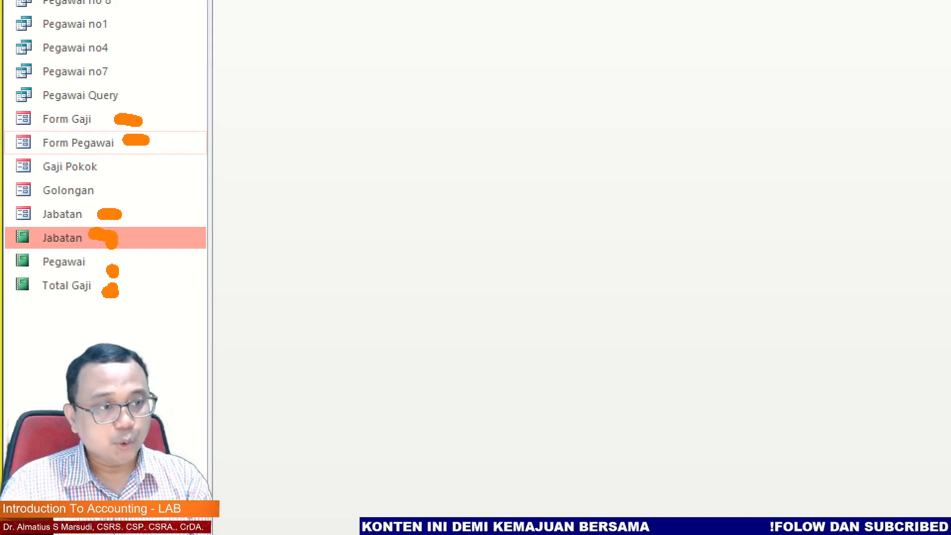
key("Escape")
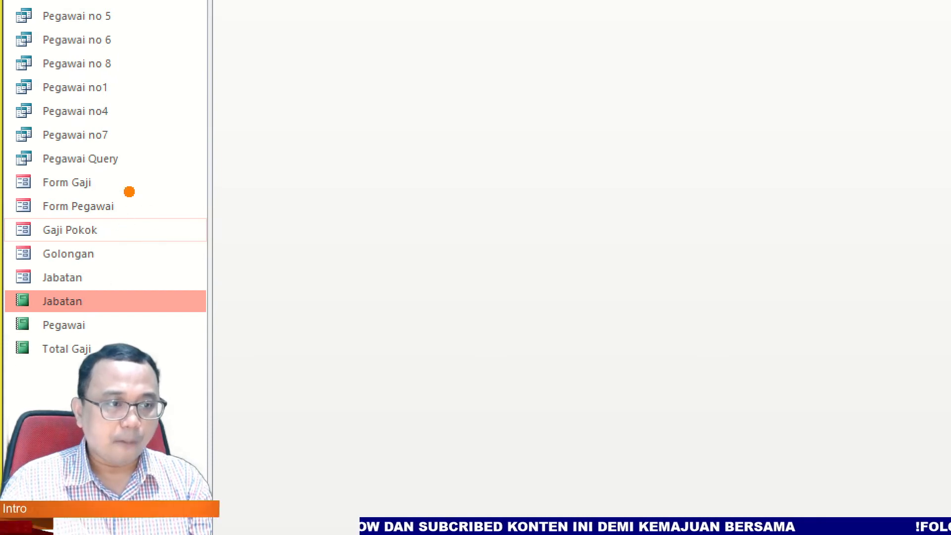
mouse_move(146, 181)
left_mouse_down()
mouse_move(165, 244)
mouse_move(160, 298)
mouse_move(145, 295)
mouse_move(204, 335)
mouse_move(194, 381)
left_mouse_up()
left_click(203, 377)
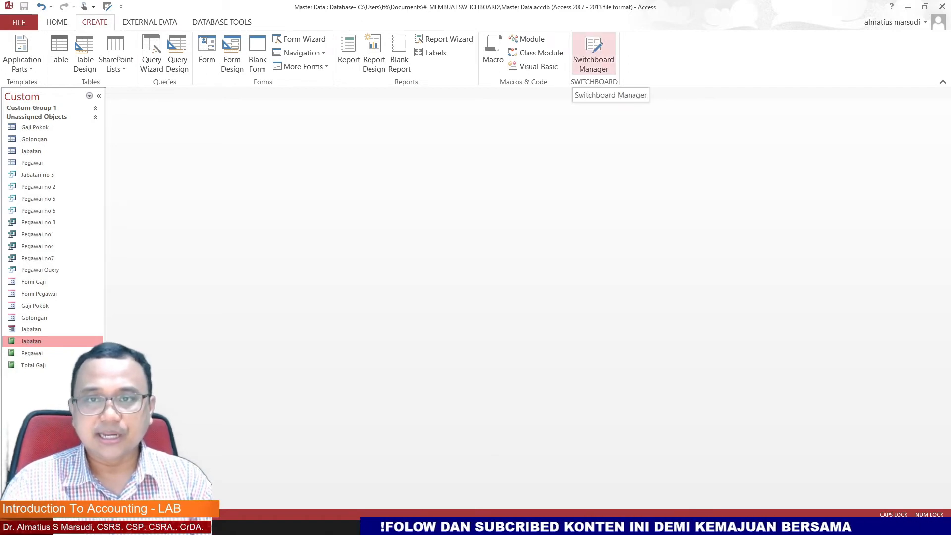
Step: Open the Switchboard Manager and agree to create a new switchboard for the database
left_click(593, 52)
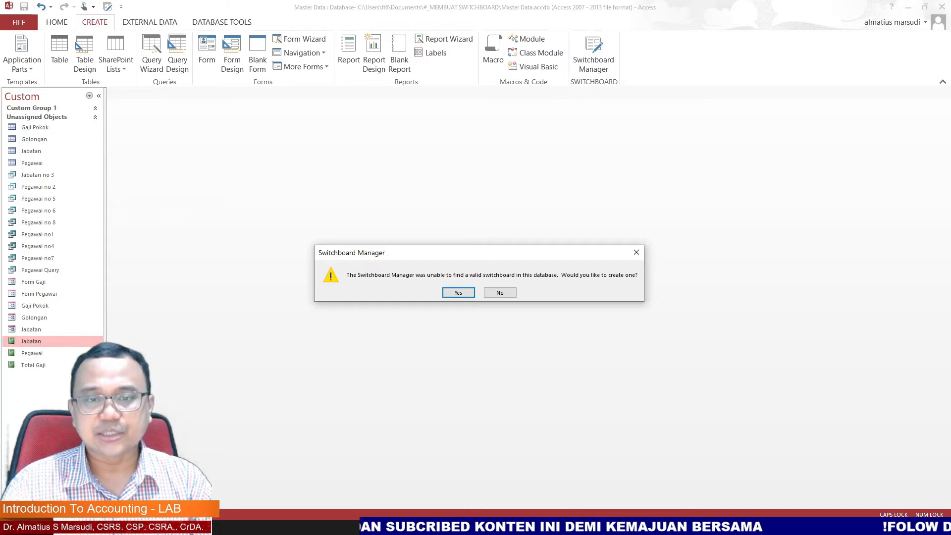
key("Return")
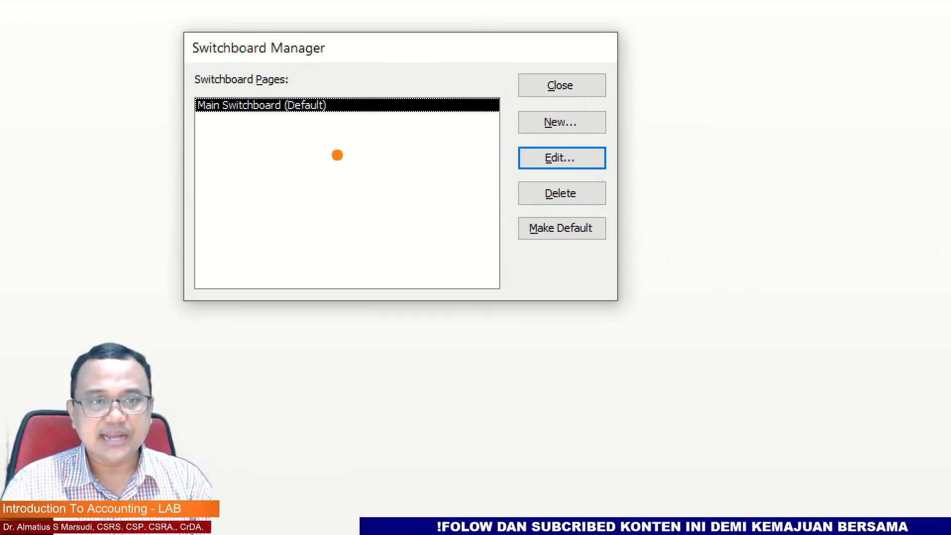
mouse_move(329, 81)
left_mouse_down()
mouse_move(270, 78)
mouse_move(191, 135)
mouse_move(459, 148)
mouse_move(493, 88)
mouse_move(324, 80)
left_mouse_up()
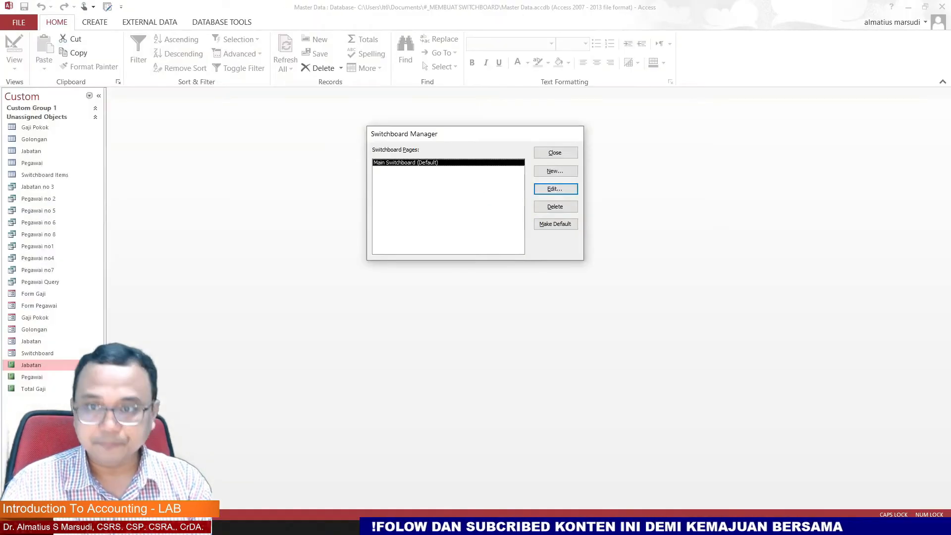
Step: Create two new switchboard pages named FORM and REPORT
key("alt+n")
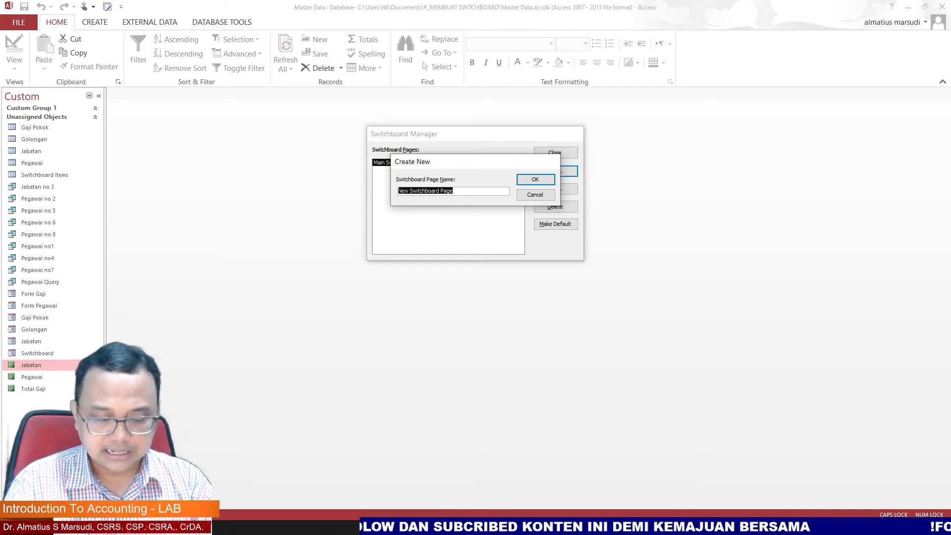
key("Caps_Lock")
key("Caps_Lock")
type("FORM")
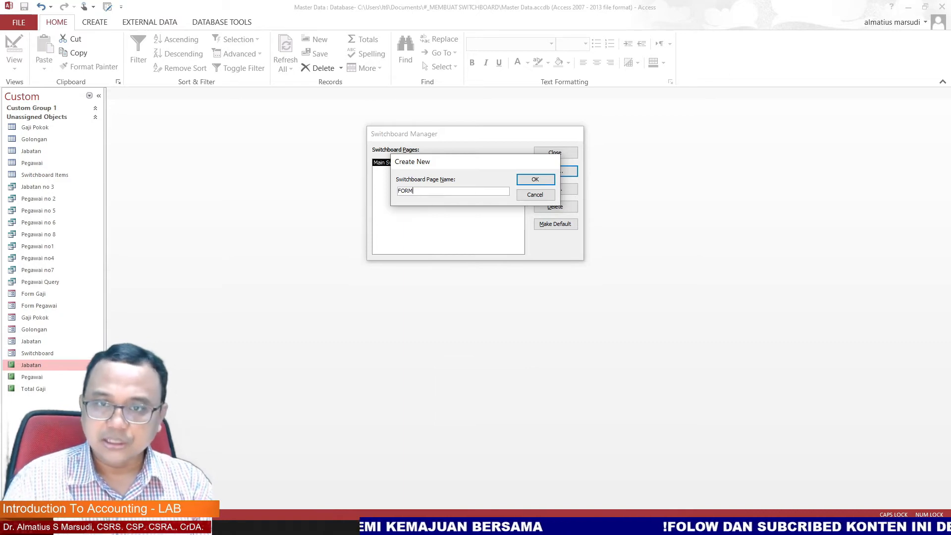
key("Return")
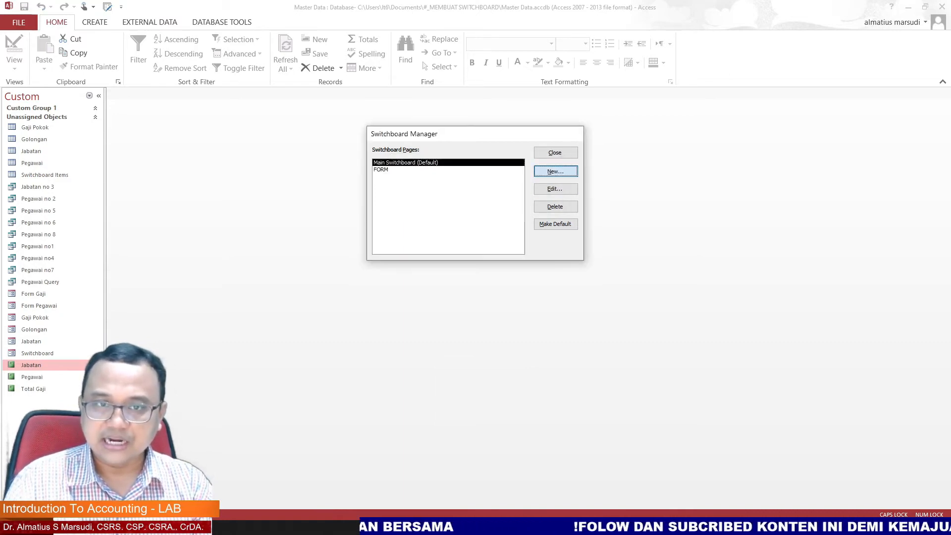
key("Return")
type("REPORT")
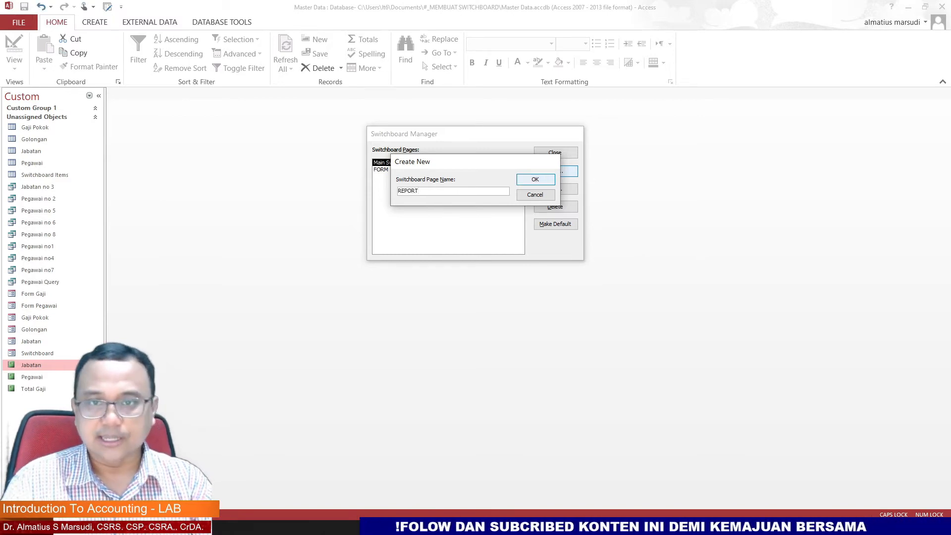
key("Return")
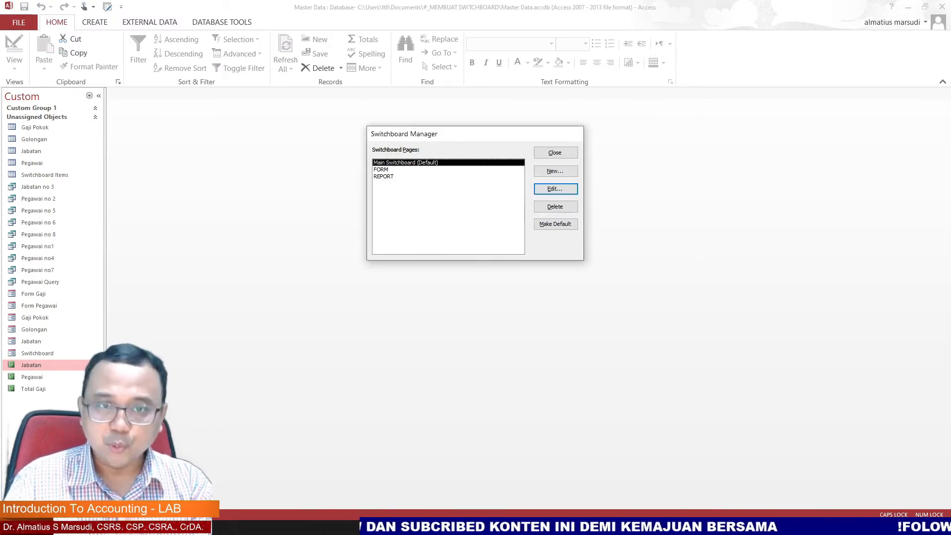
Step: Edit the FORM page and add an item FORM GAJI that opens the Form Gaji form in Add Mode
left_click(381, 170)
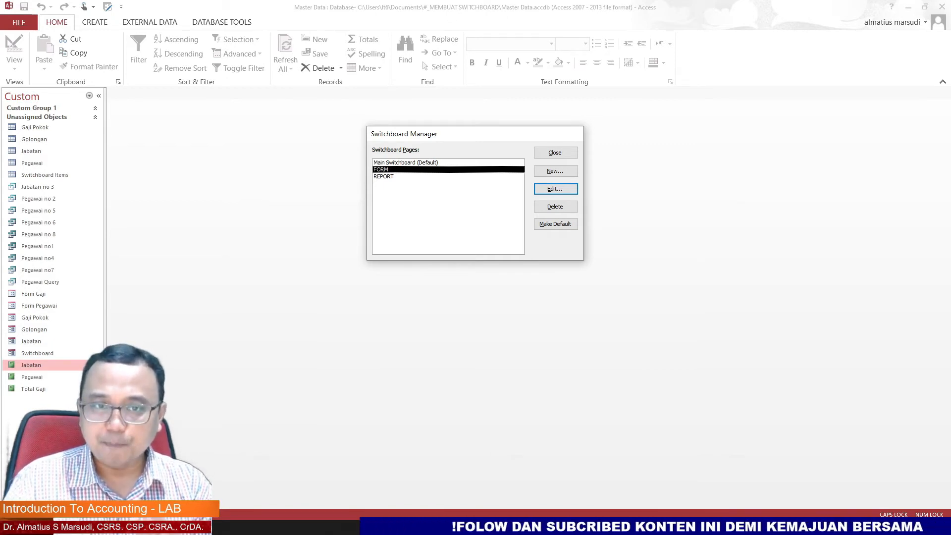
key("Return")
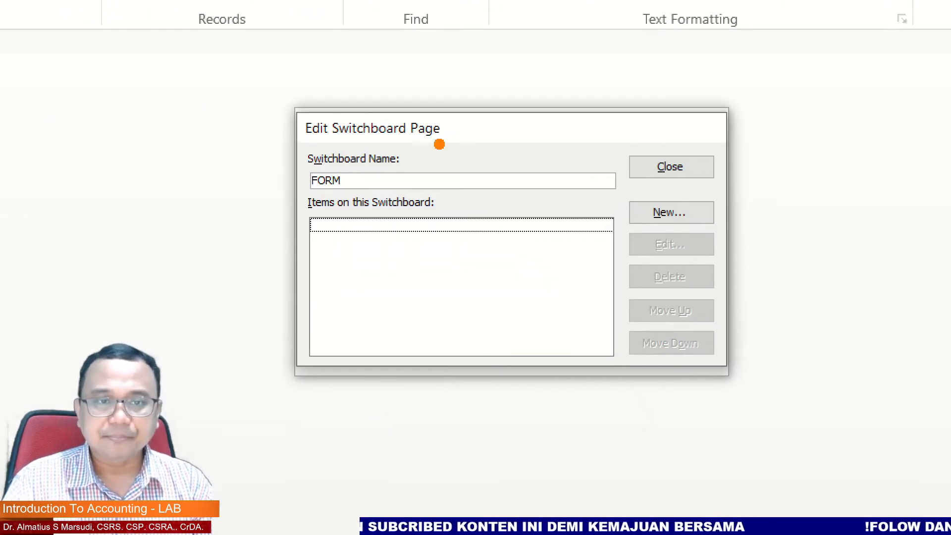
mouse_move(392, 131)
left_mouse_down()
mouse_move(299, 144)
mouse_move(337, 204)
mouse_move(416, 166)
mouse_move(372, 141)
mouse_move(351, 143)
left_mouse_up()
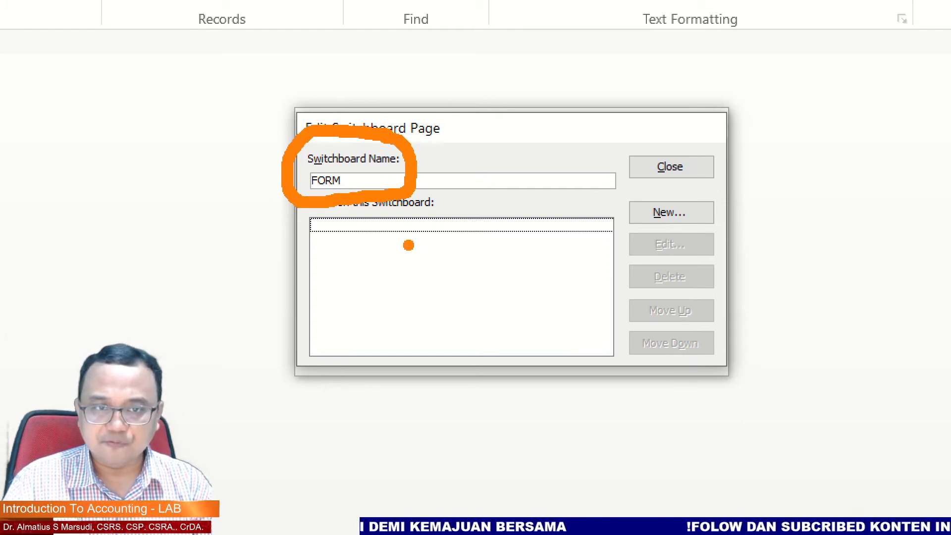
mouse_move(421, 176)
left_mouse_down()
mouse_move(458, 174)
mouse_move(460, 239)
mouse_move(471, 216)
left_mouse_up()
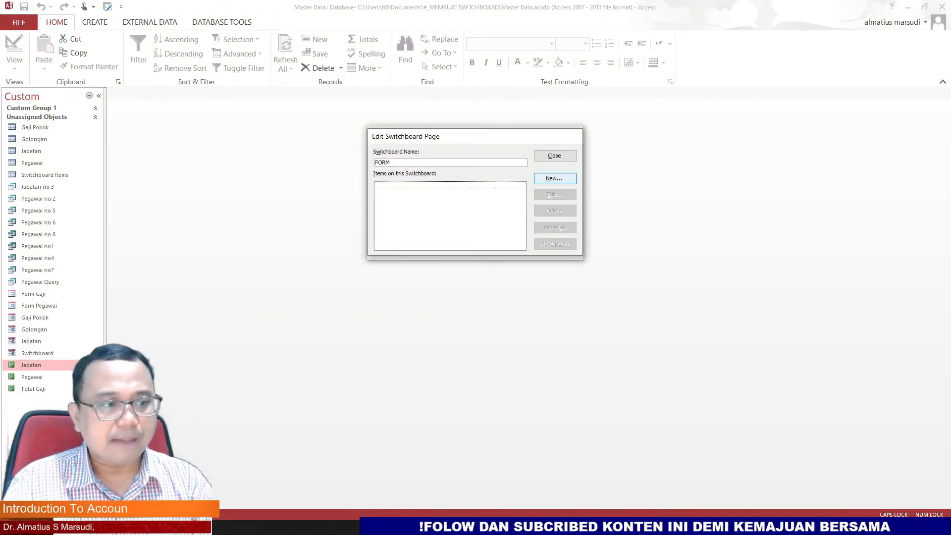
left_click(555, 179)
type("FORM GAJI")
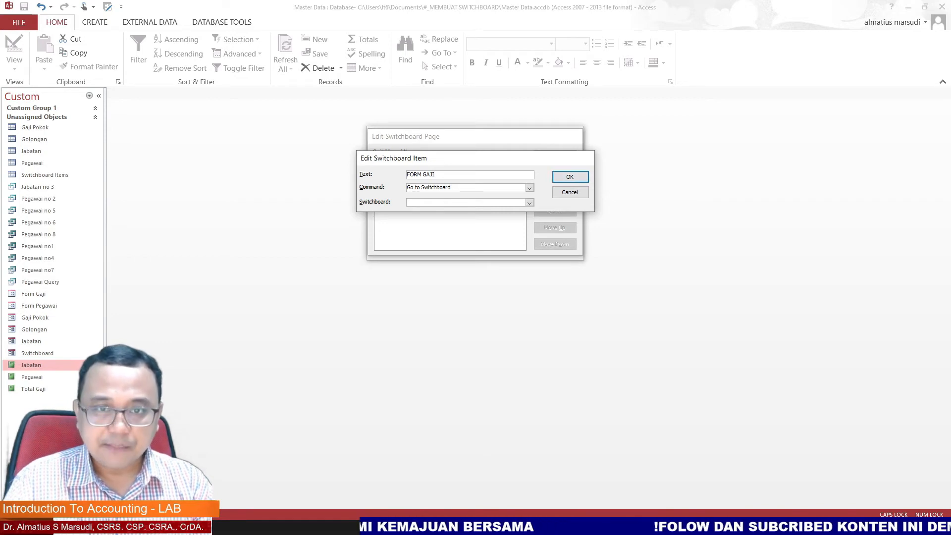
left_click(530, 188)
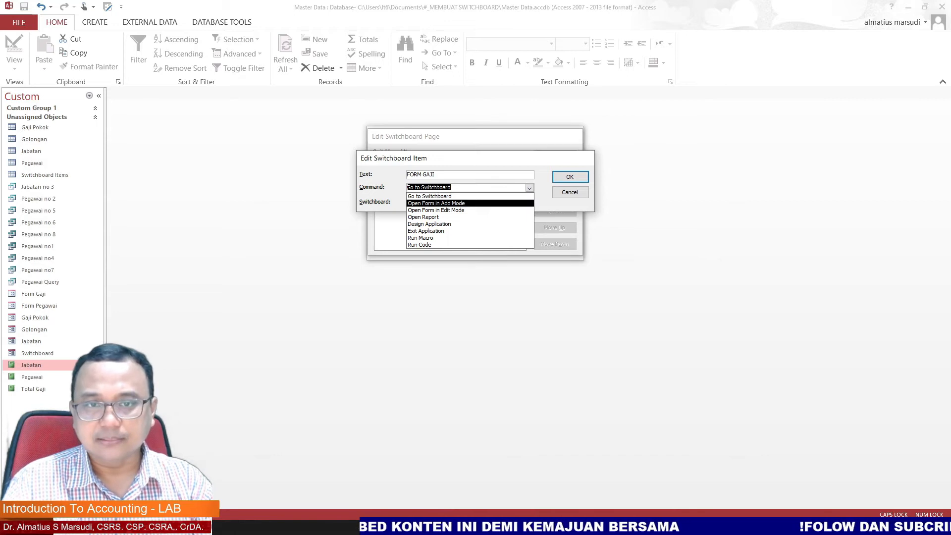
key("Return")
left_click(530, 202)
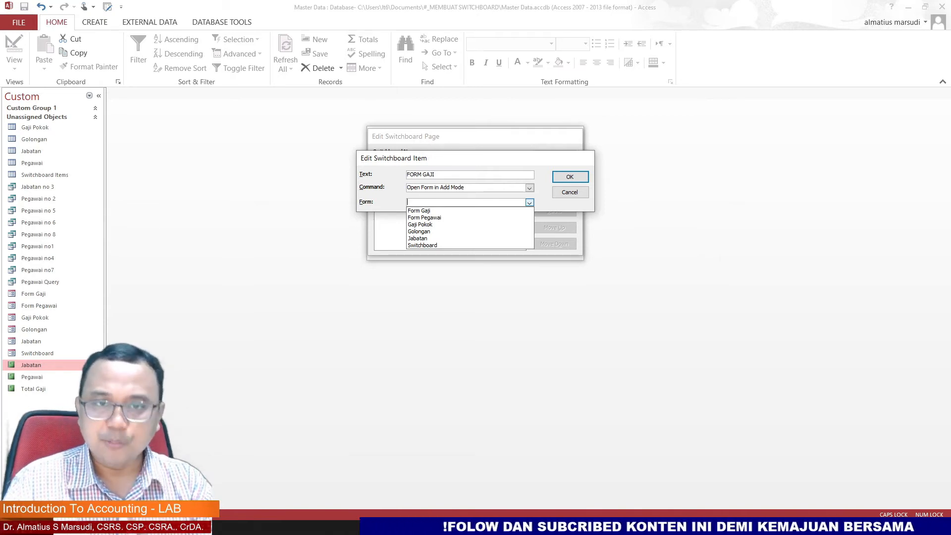
key("Down")
key("Return")
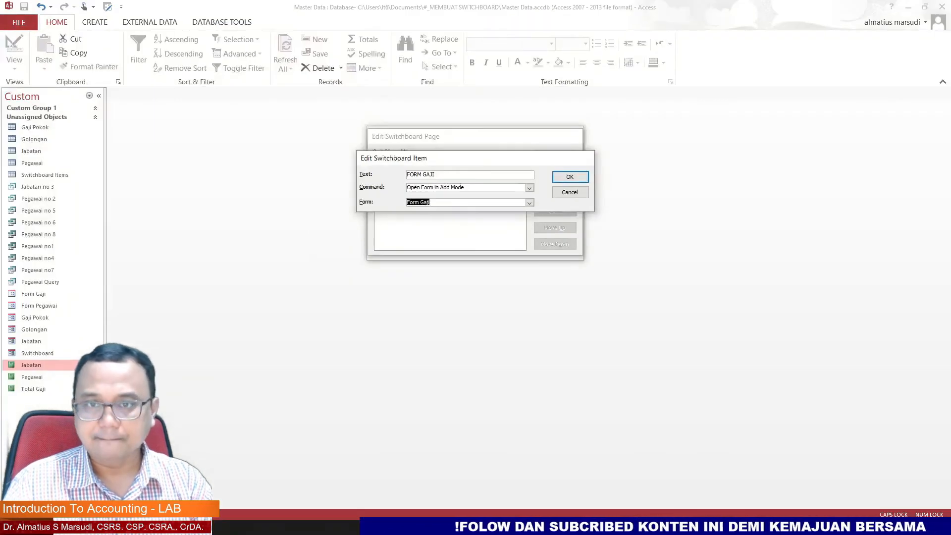
left_click(569, 177)
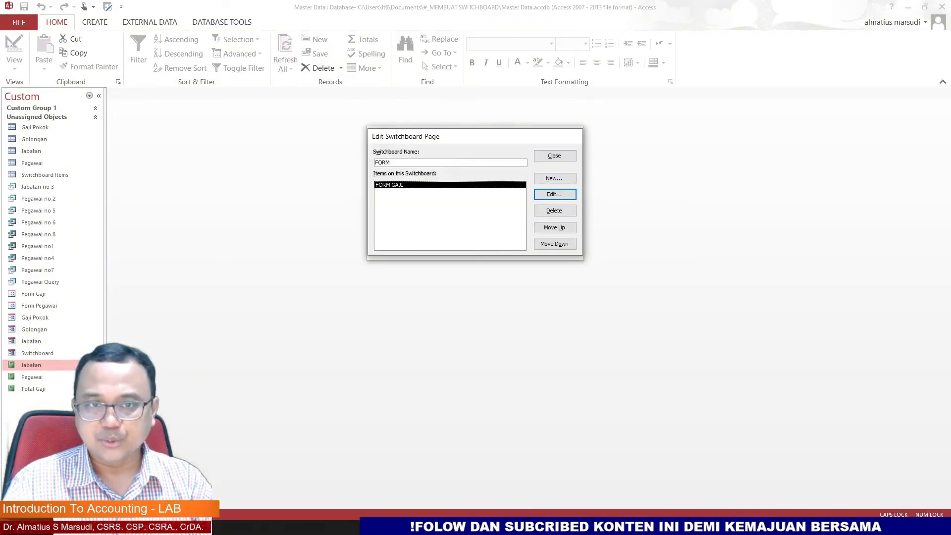
Step: Add an item FORM PEGAWAI to the FORM page that opens the Form Pegawai form in Add Mode
left_click(554, 179)
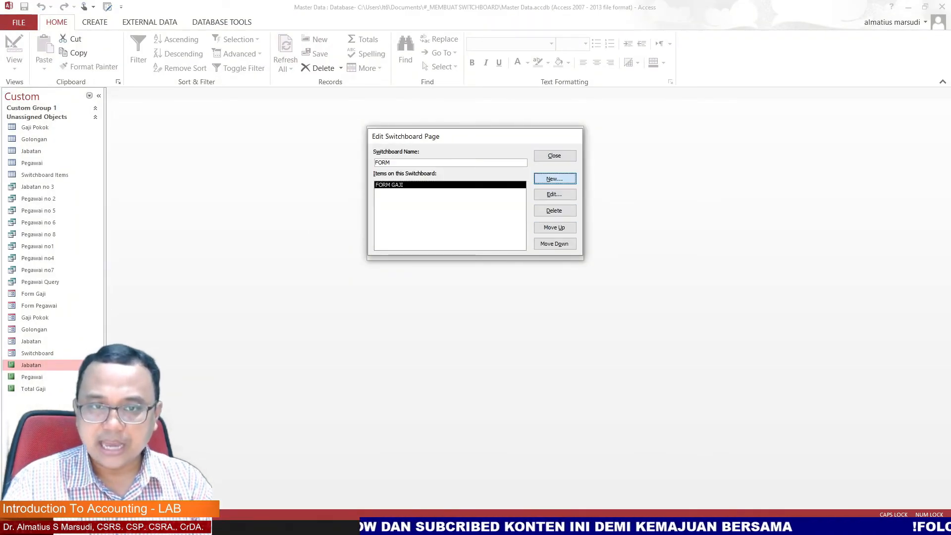
type("FORM ")
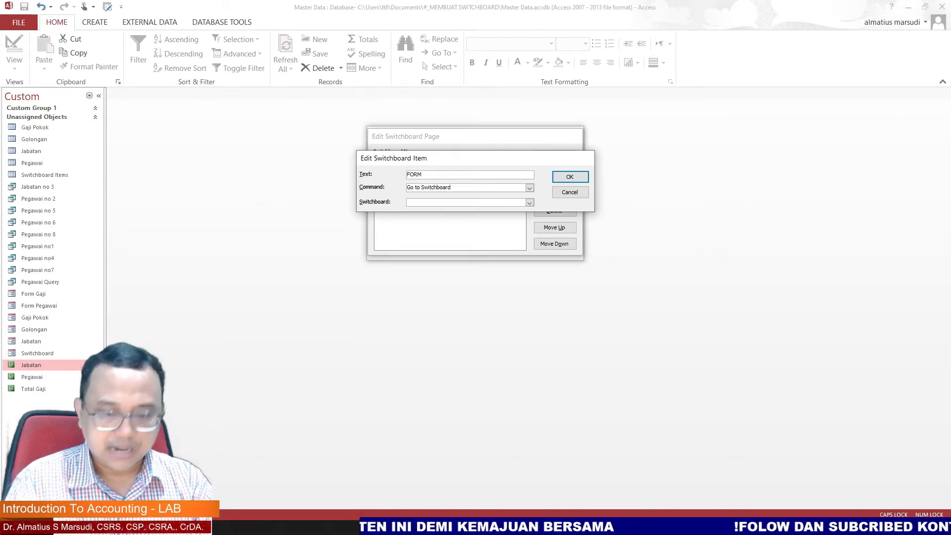
type("PEGAWAI")
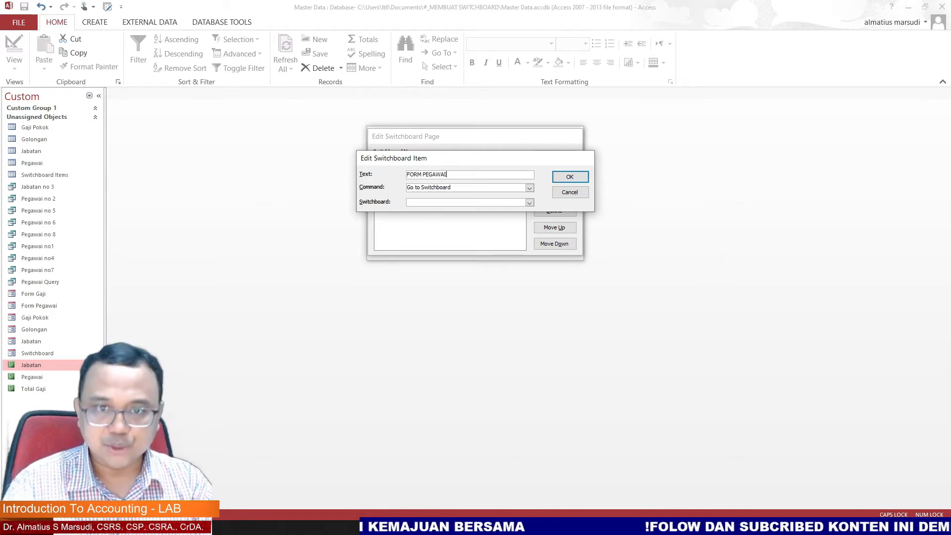
left_click(529, 188)
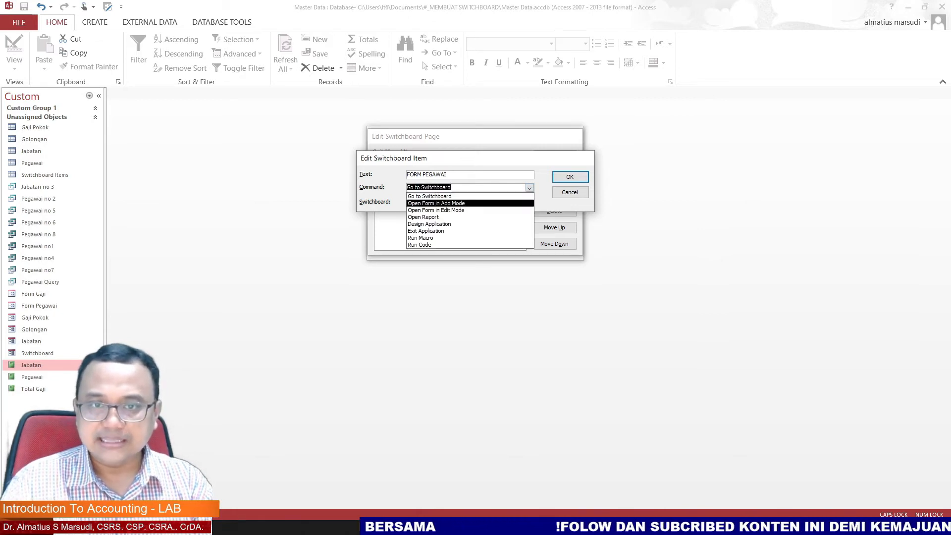
left_click(469, 202)
left_click(529, 202)
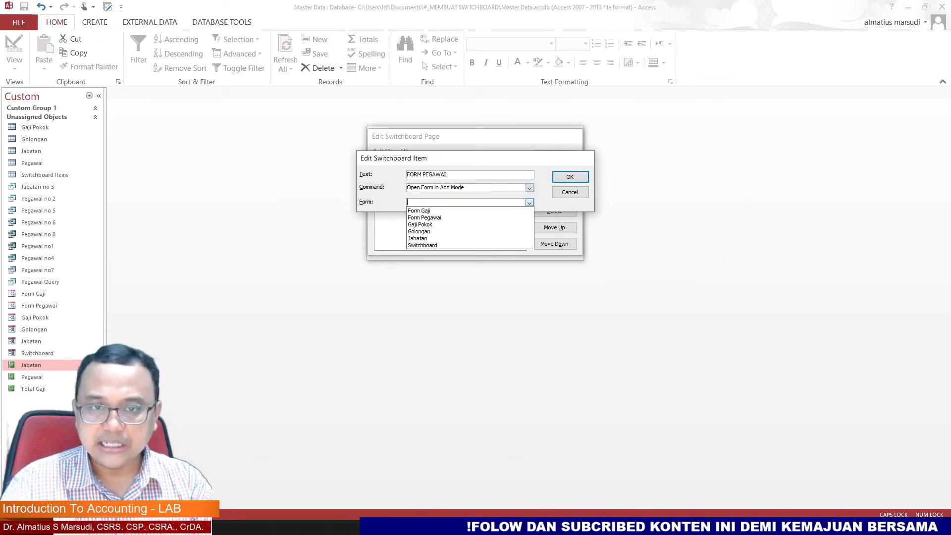
key("Return")
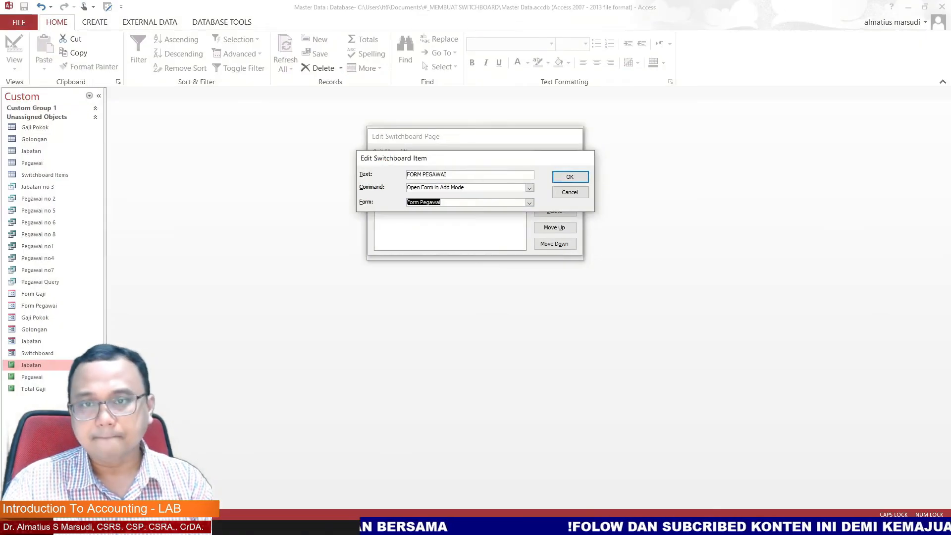
key("Return")
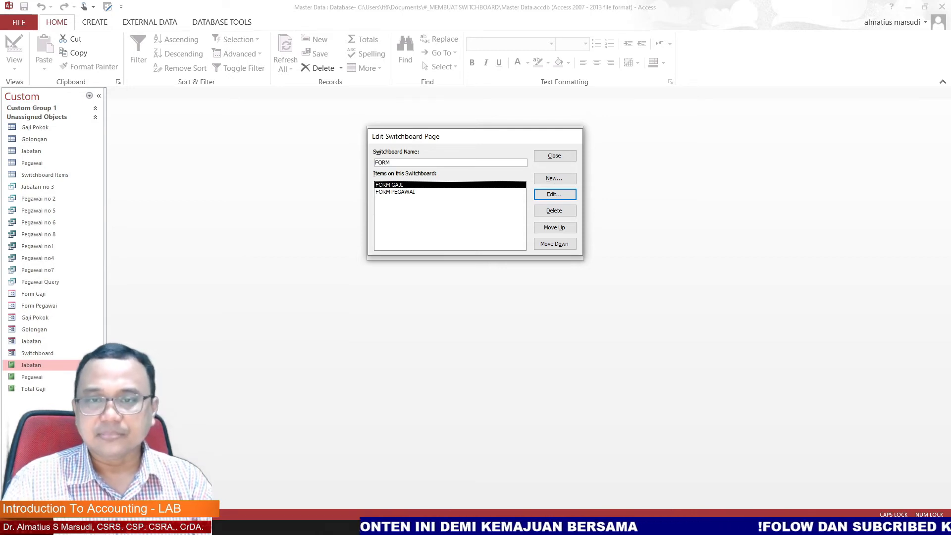
Step: Add an item FORM JABATAN to the FORM page that opens the Jabatan form in Add Mode
left_click(555, 178)
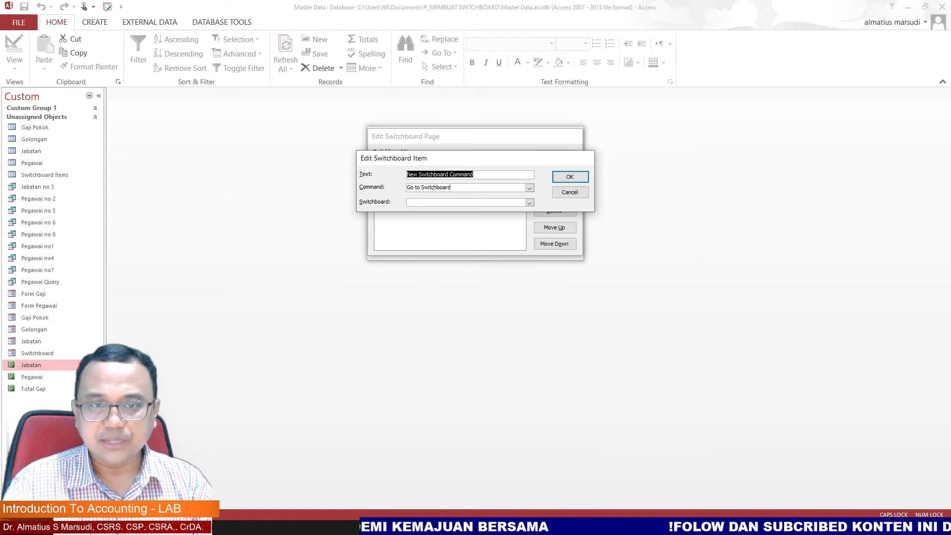
type("FORM JABATAN")
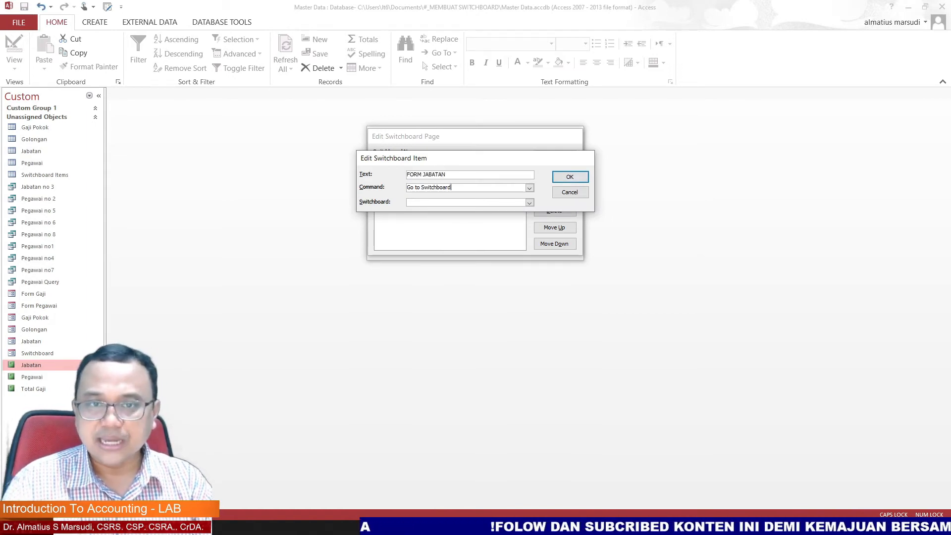
left_click(530, 187)
left_click(529, 202)
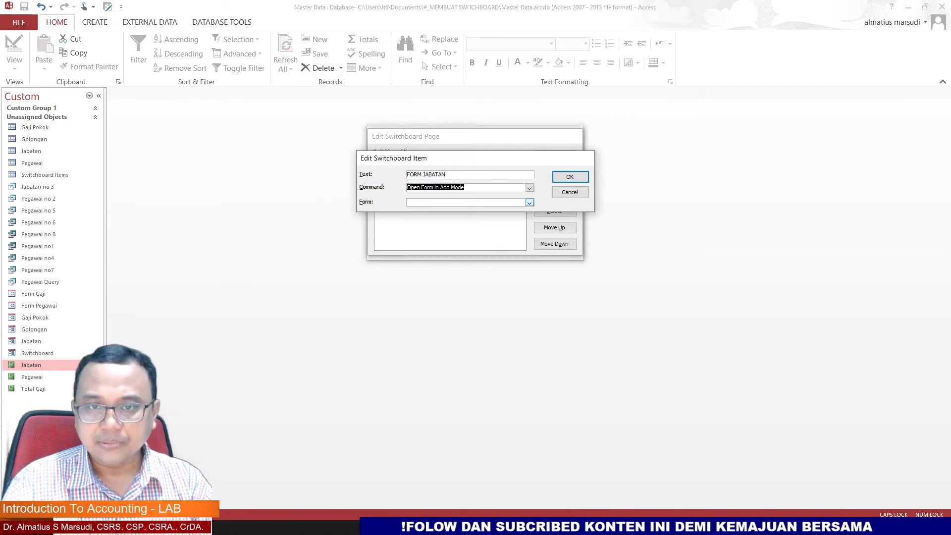
left_click(466, 239)
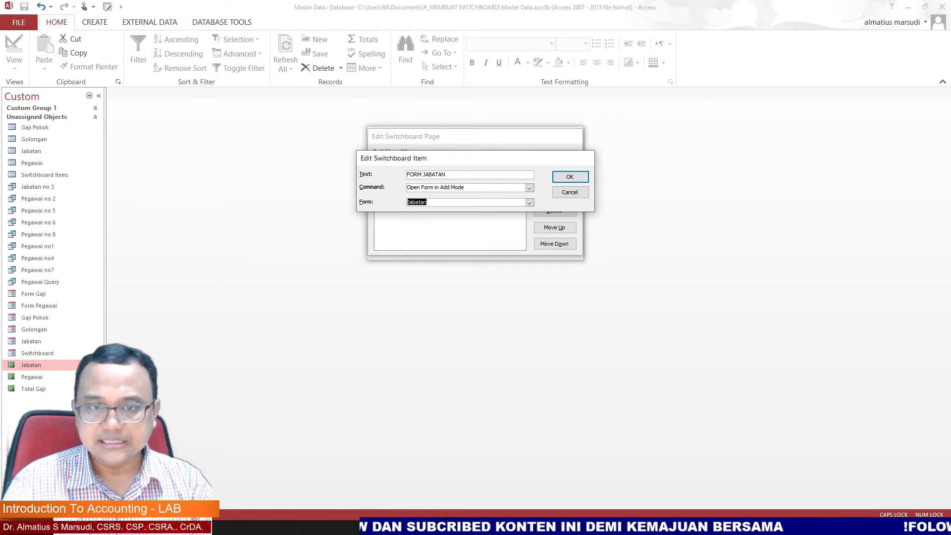
left_click(570, 177)
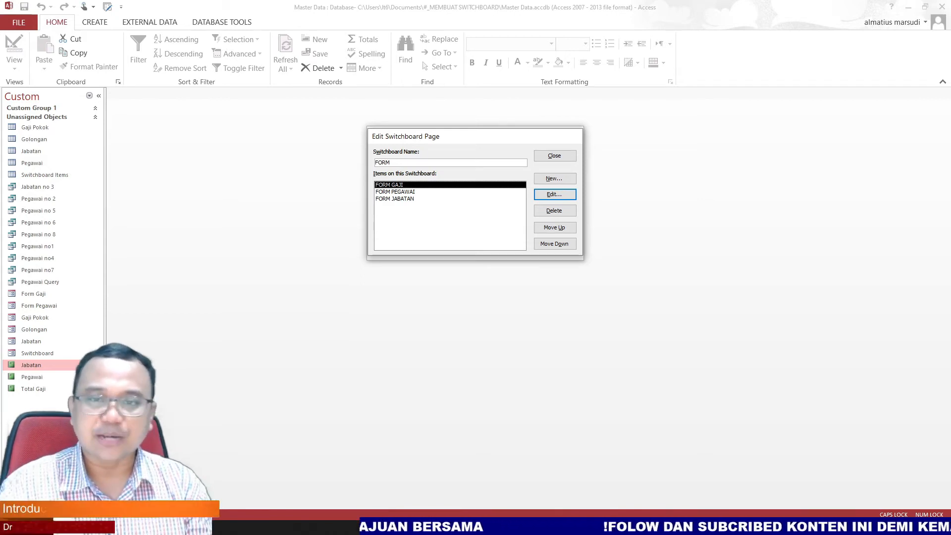
Step: Add an item FORM GOLONGAN to the FORM page that opens the Golongan form in Add Mode
key("Return")
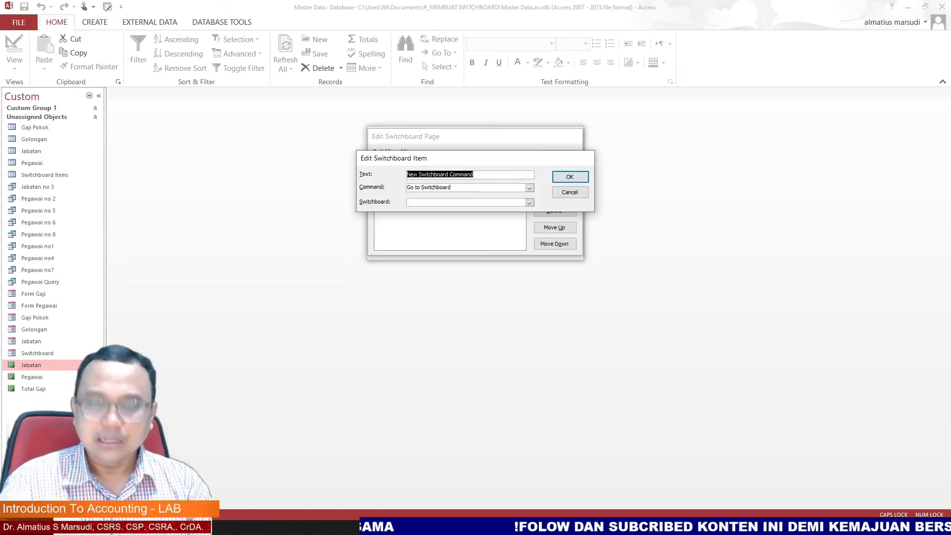
type("FORM GOLONGAN")
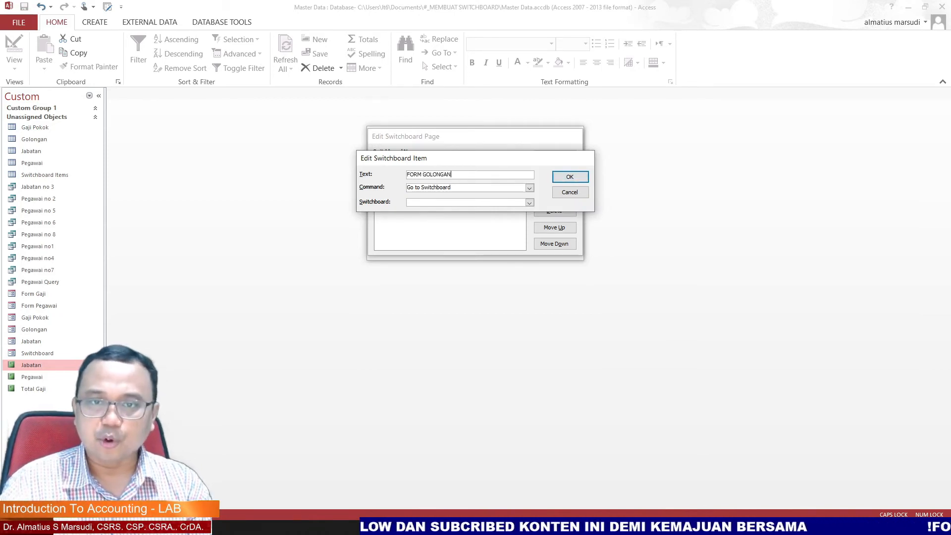
key("Tab")
key("alt+Down")
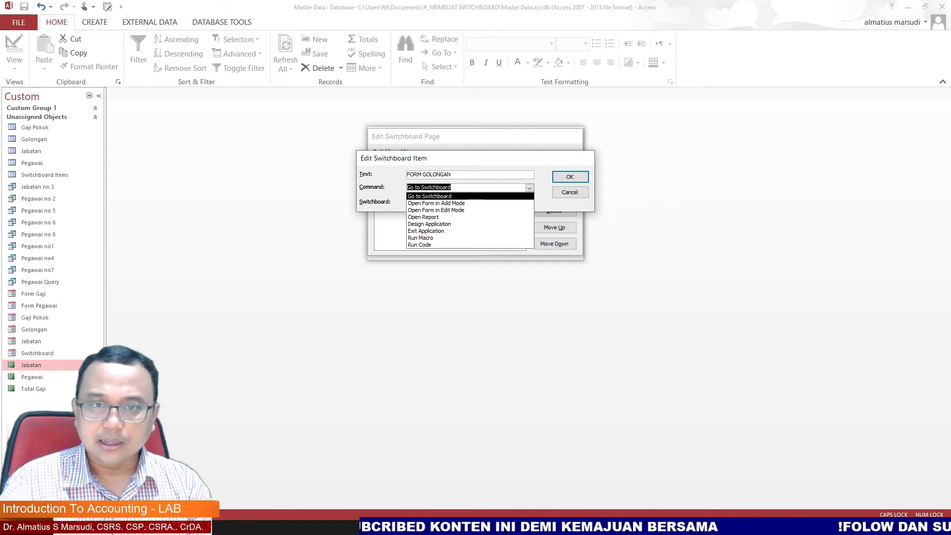
key("Down")
key("Return")
key("Tab")
key("alt+Down")
key("Down")
key("Down")
key("Down")
key("Down")
key("Down")
key("Up")
key("Up")
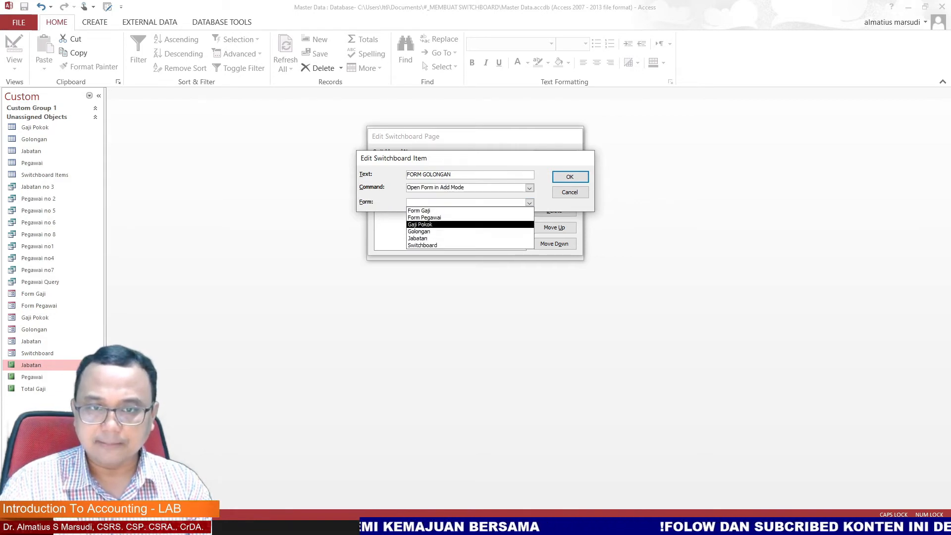
key("Up")
key("Down")
key("Down")
key("Return")
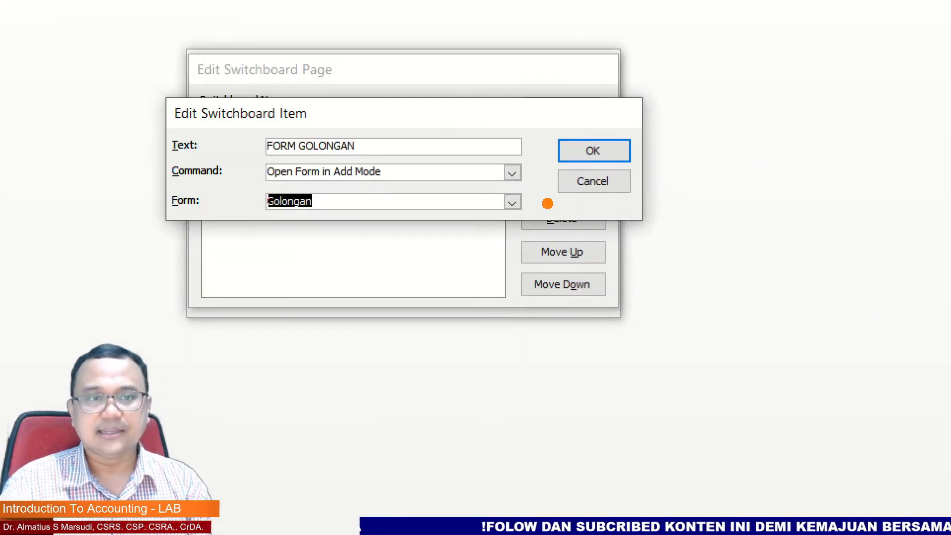
mouse_move(286, 115)
left_mouse_down()
mouse_move(299, 123)
mouse_move(249, 142)
mouse_move(322, 162)
mouse_move(350, 116)
mouse_move(301, 122)
mouse_move(285, 189)
mouse_move(387, 151)
left_mouse_up()
left_click_drag(602, 144, 637, 116)
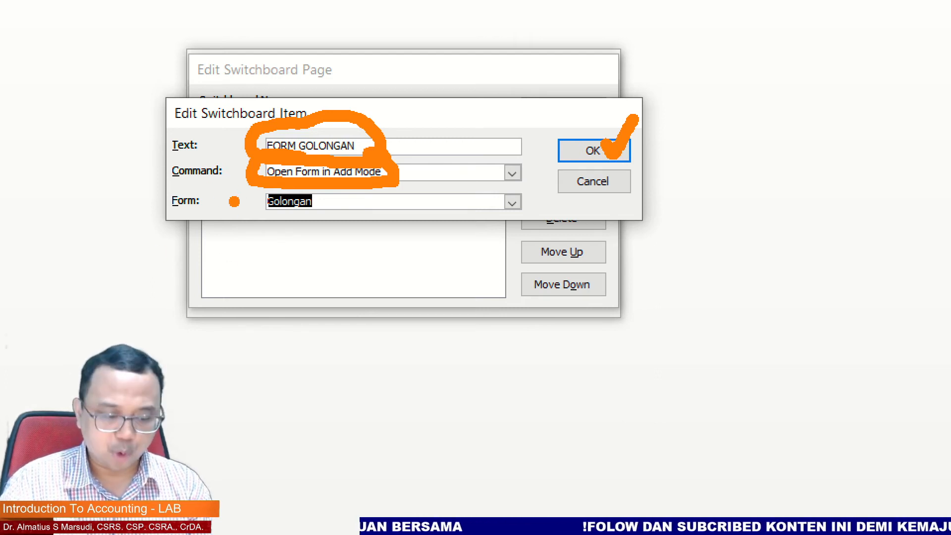
left_click(594, 151)
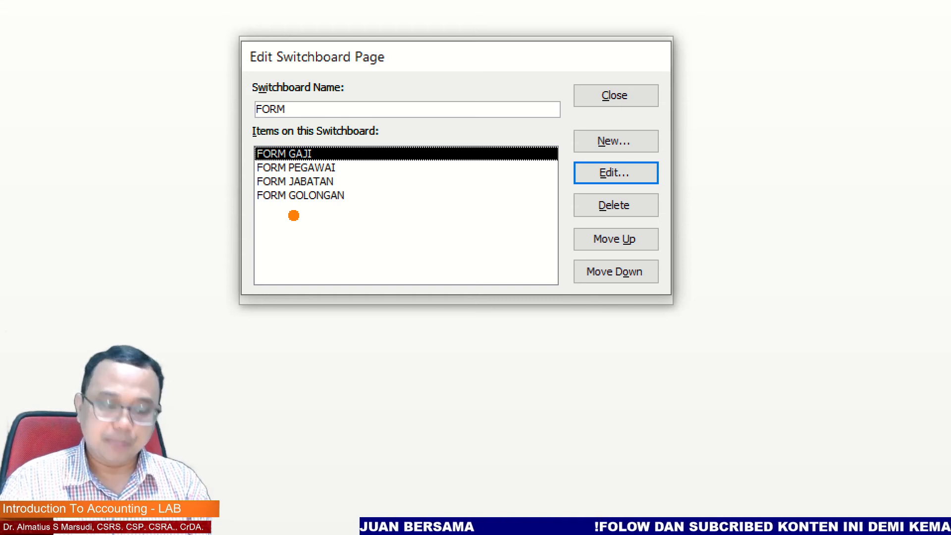
Step: Add a BACK item to the FORM page that goes to the Main Switchboard
left_click(616, 141)
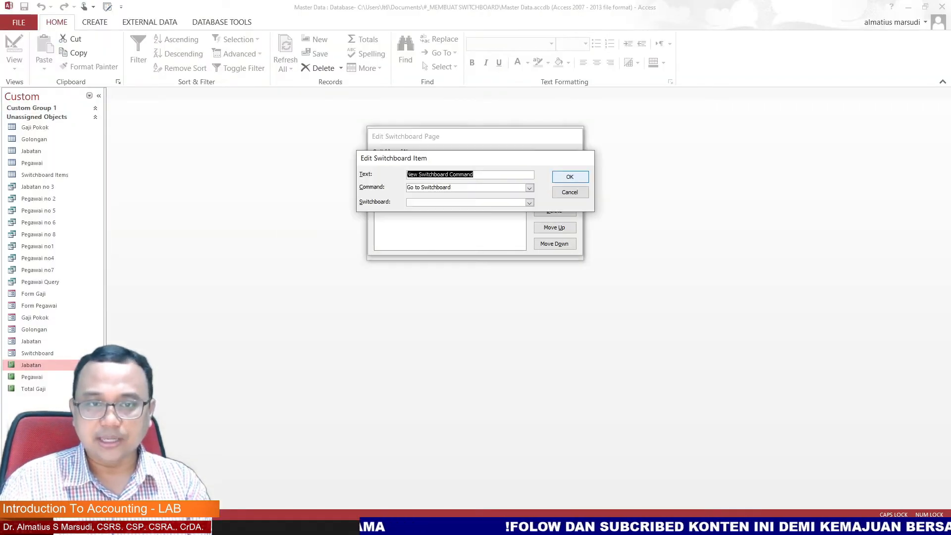
type("BACK")
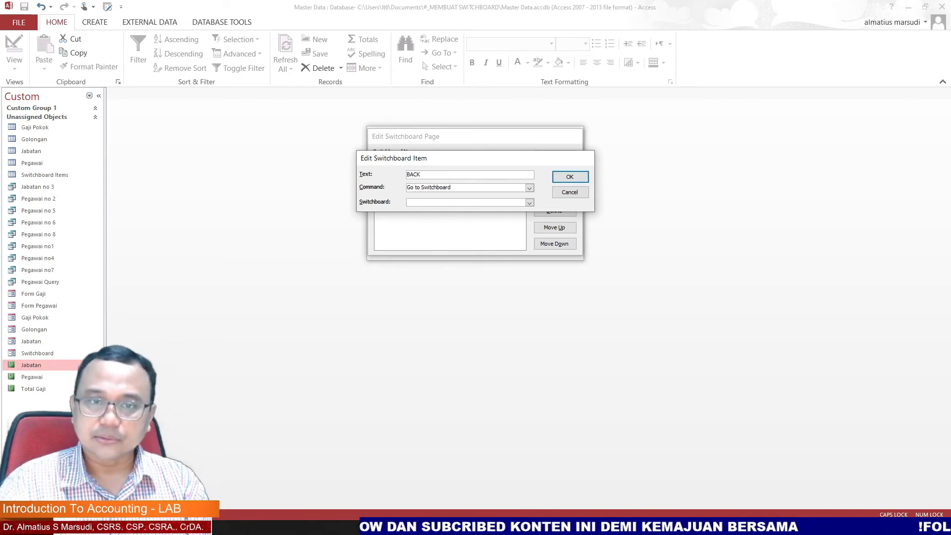
left_click(529, 188)
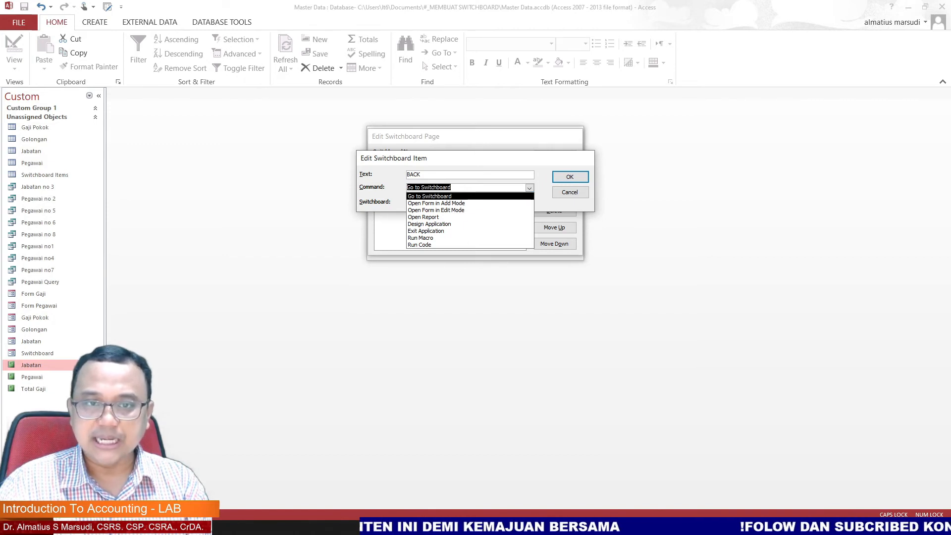
key("Return")
left_click(530, 203)
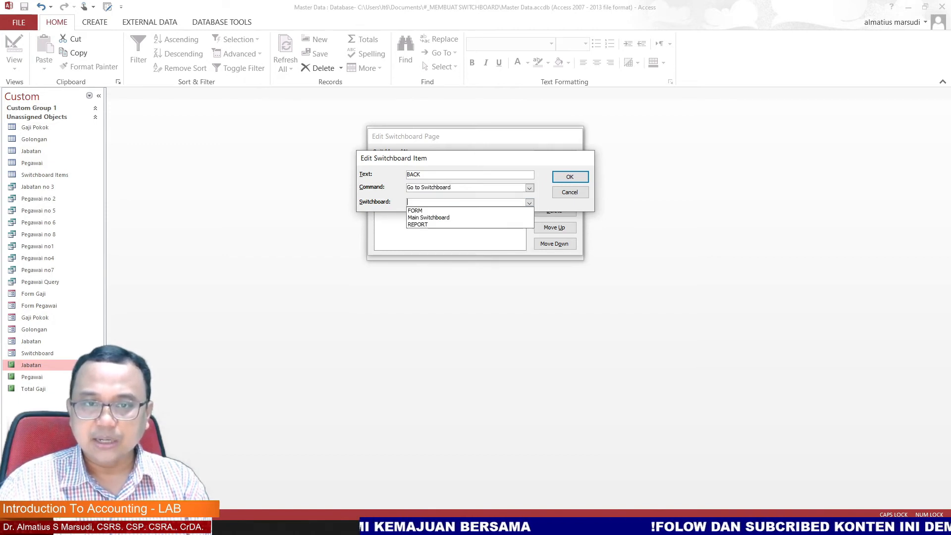
key("Return")
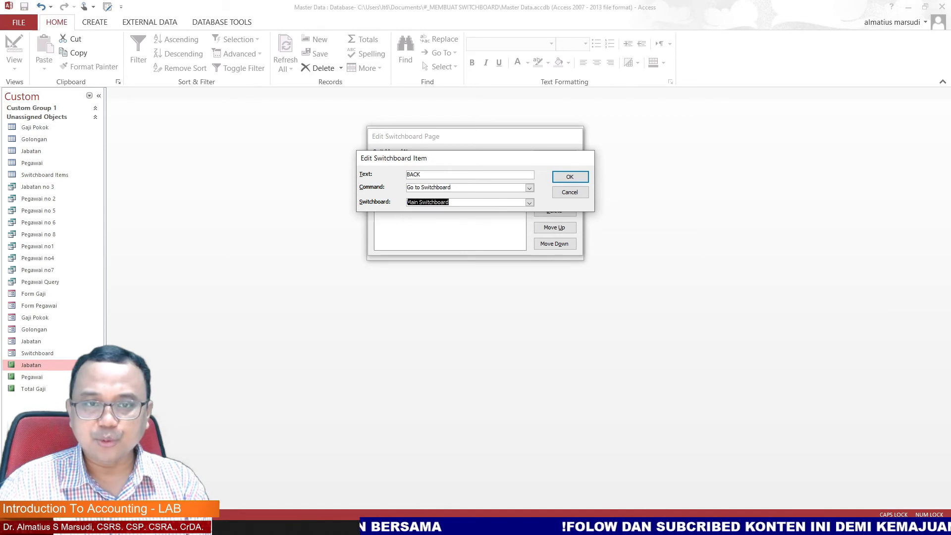
key("Return")
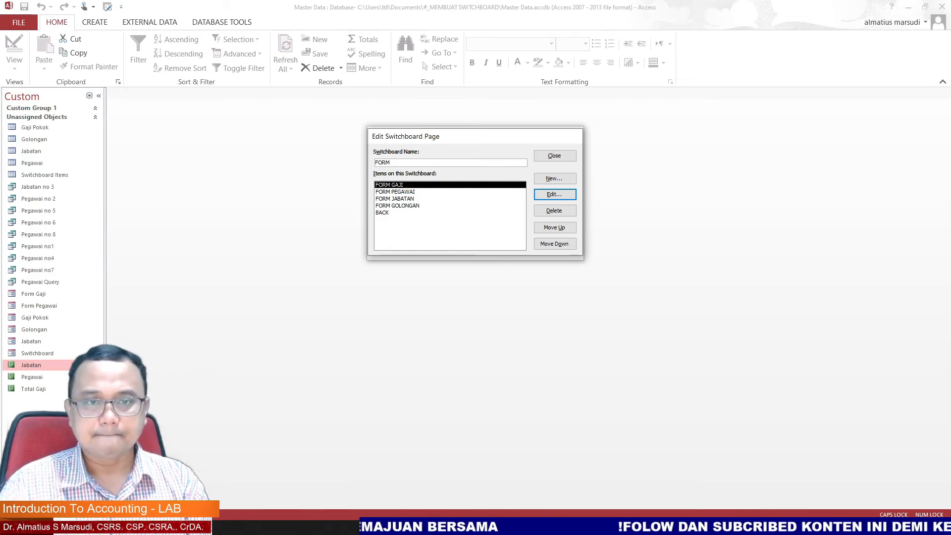
Step: Close the FORM page editor and the Switchboard Manager
left_click(555, 156)
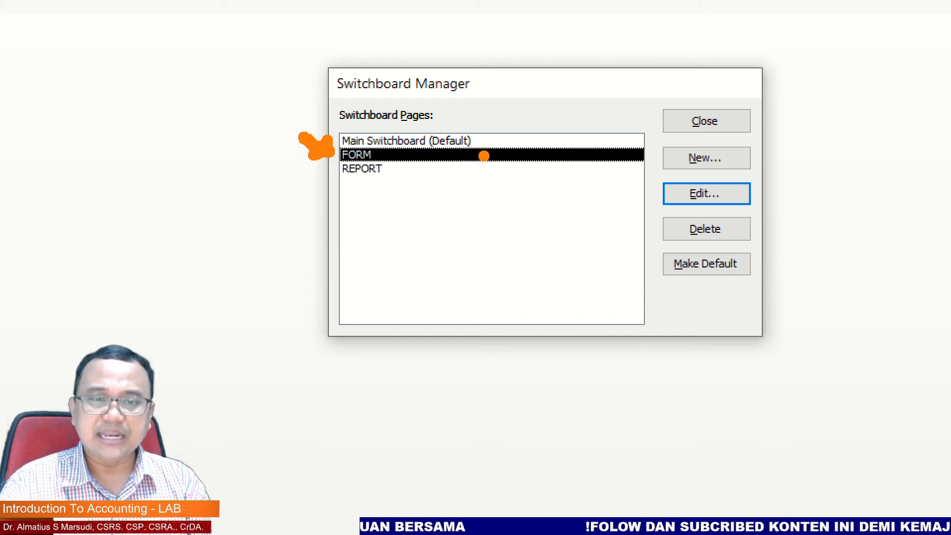
mouse_move(506, 94)
left_mouse_down()
mouse_move(485, 132)
mouse_move(475, 117)
left_mouse_up()
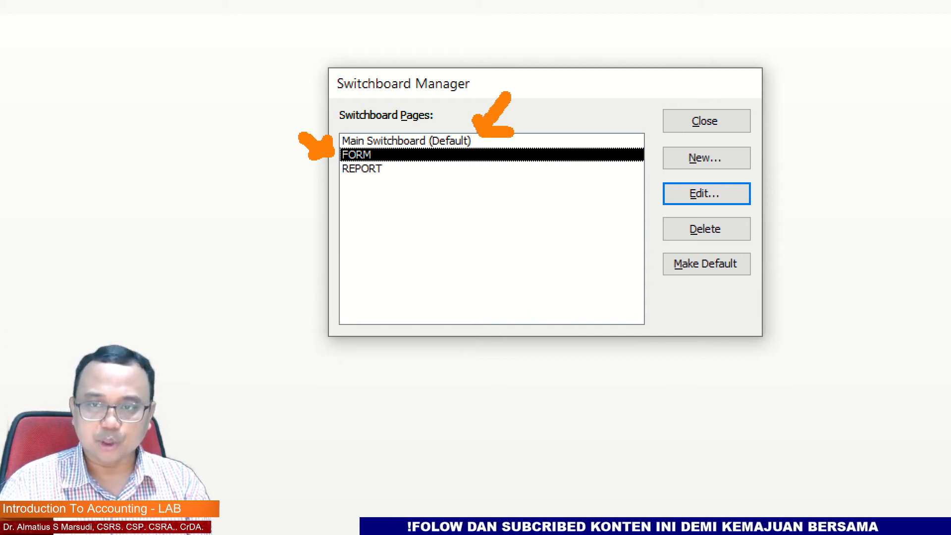
key("Escape")
key("Escape")
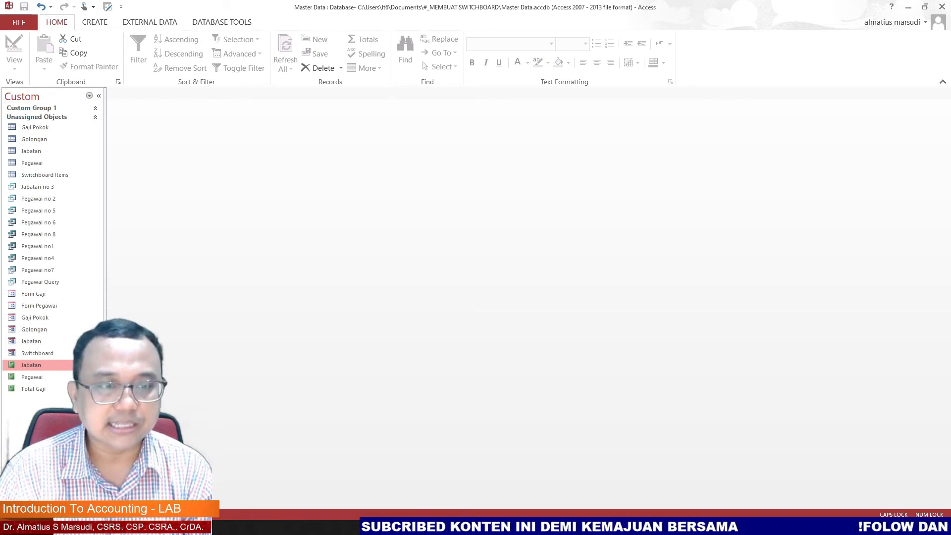
Step: Edit the REPORT page and add an item REPORT JABATAN that opens the Jabatan report
left_click(95, 23)
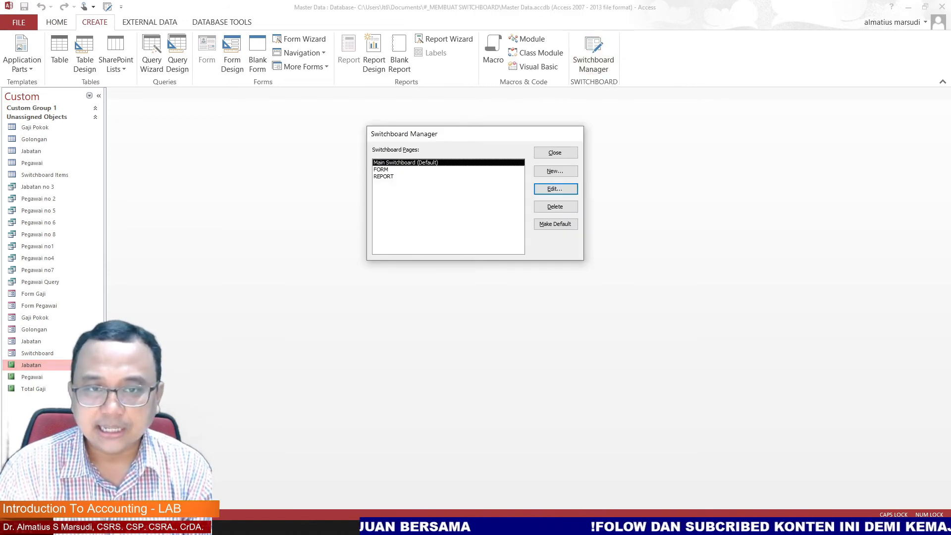
left_click(384, 176)
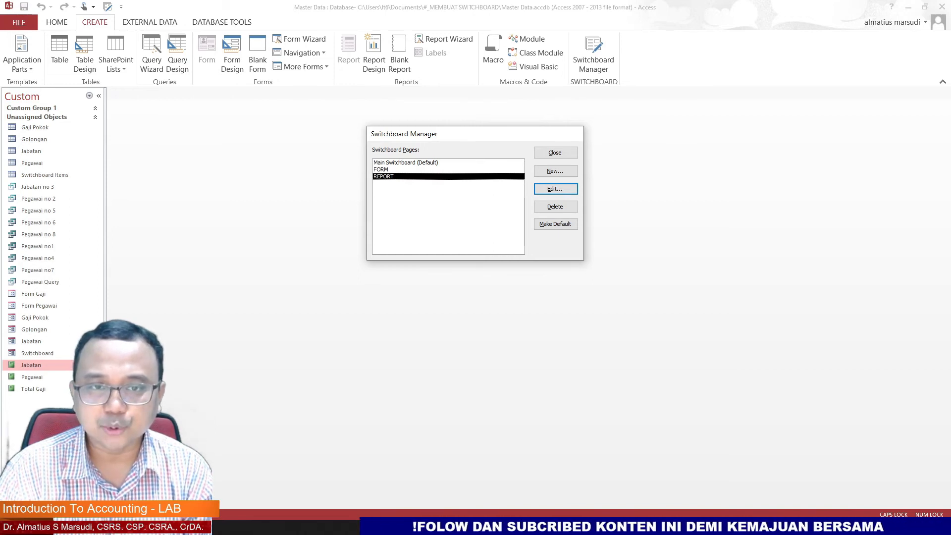
key("Return")
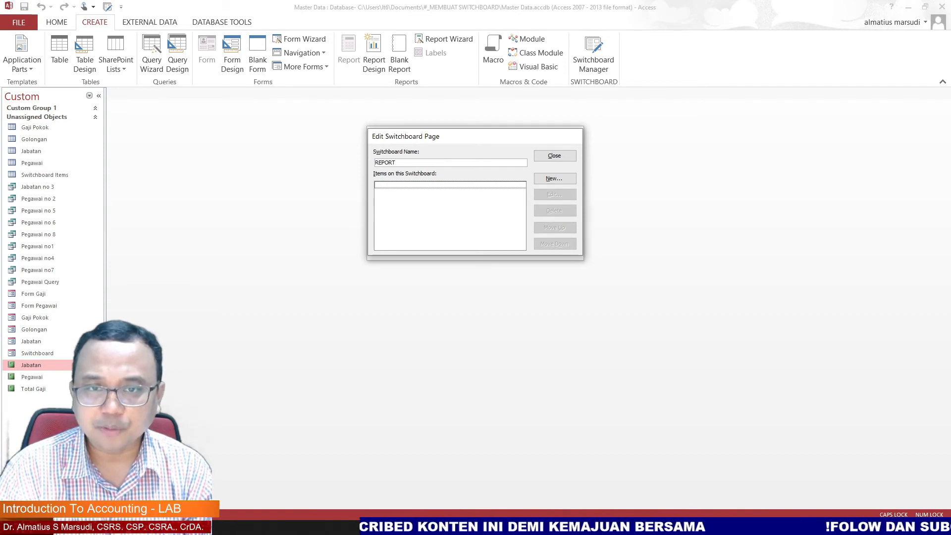
left_click(554, 178)
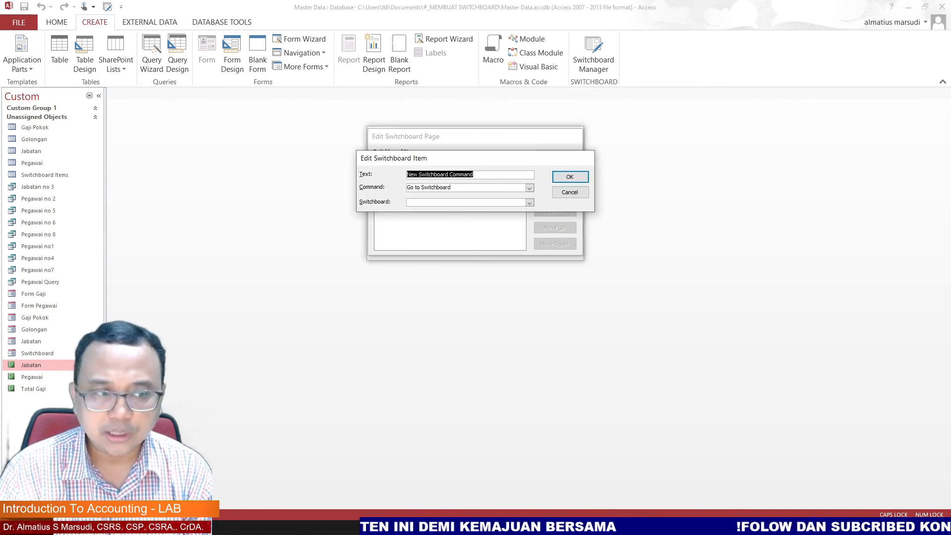
type("REPORT JABATAN")
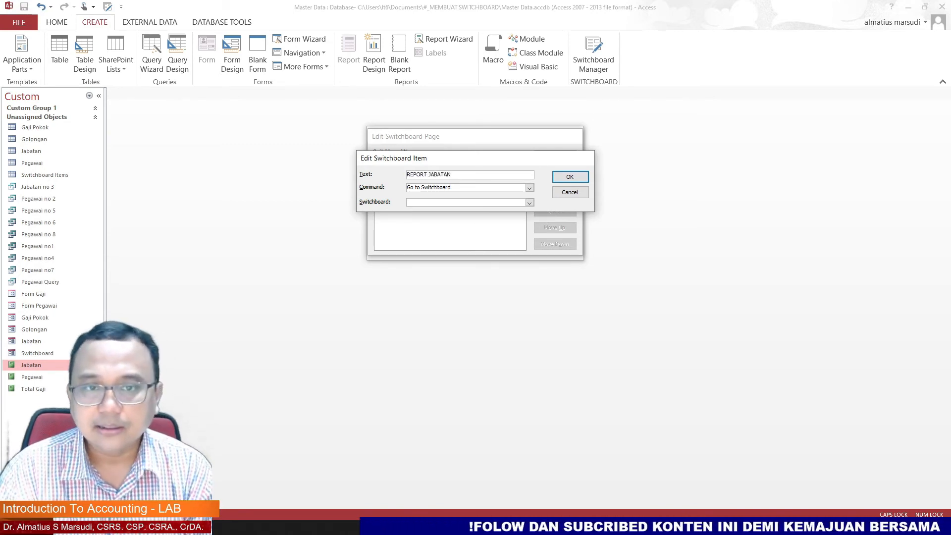
left_click(530, 188)
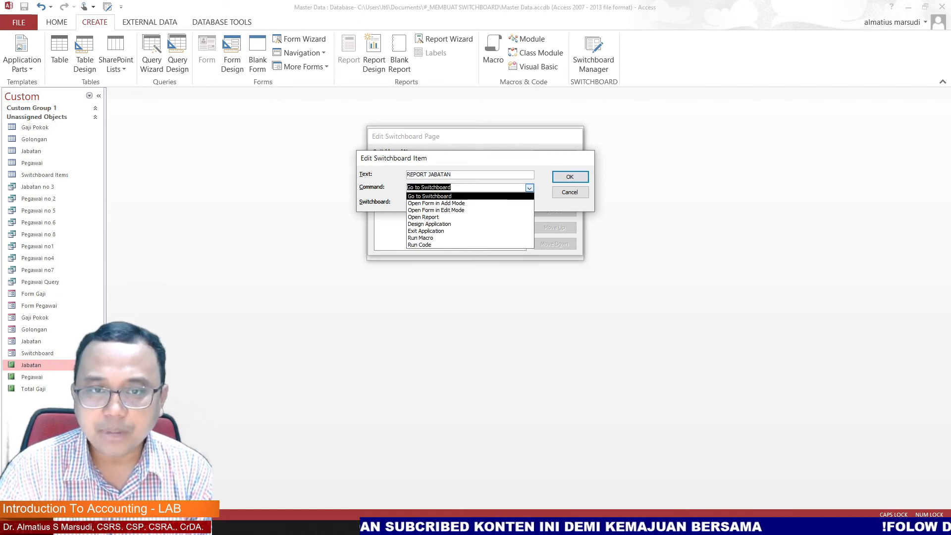
left_click(424, 217)
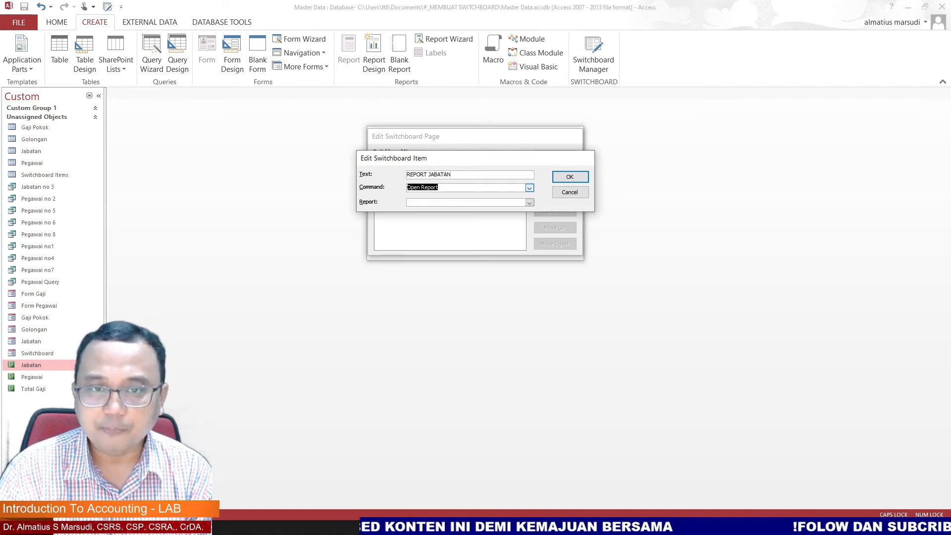
left_click(530, 203)
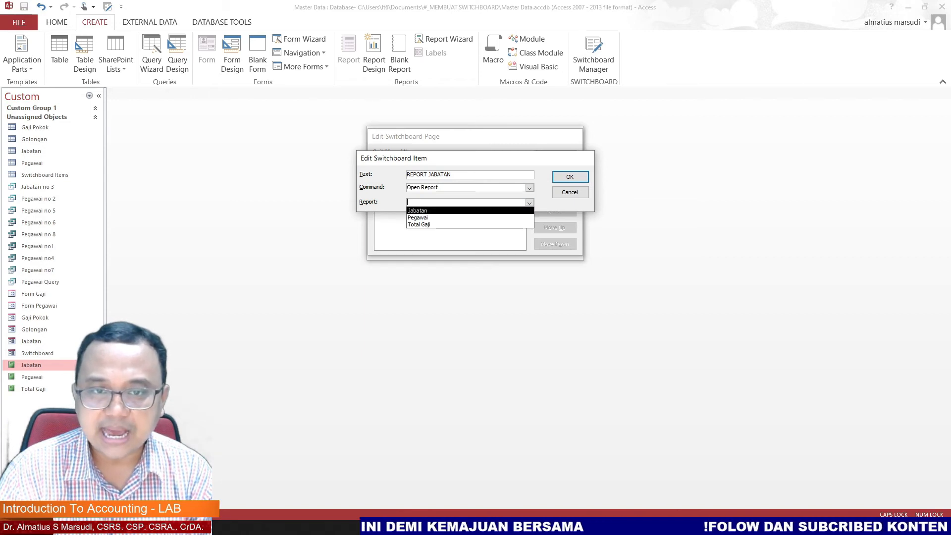
left_click(422, 211)
left_click(570, 177)
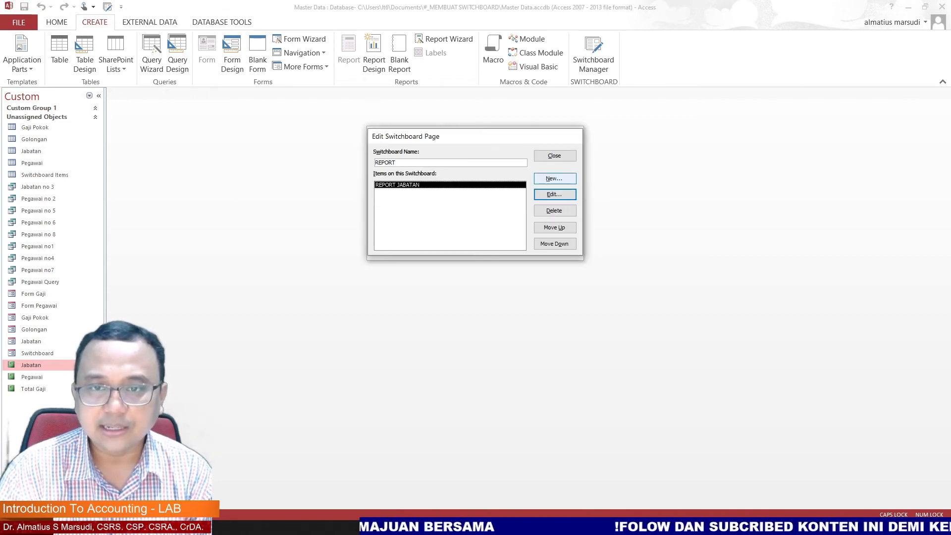
Step: Add an item REPORT PEGAWAI to the REPORT page that opens the Pegawai report
left_click(554, 178)
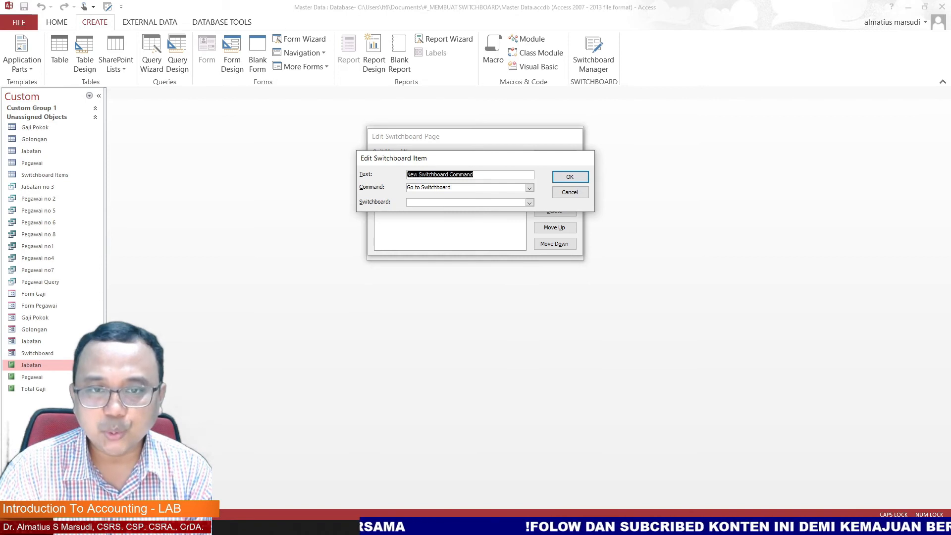
type("REPORT ")
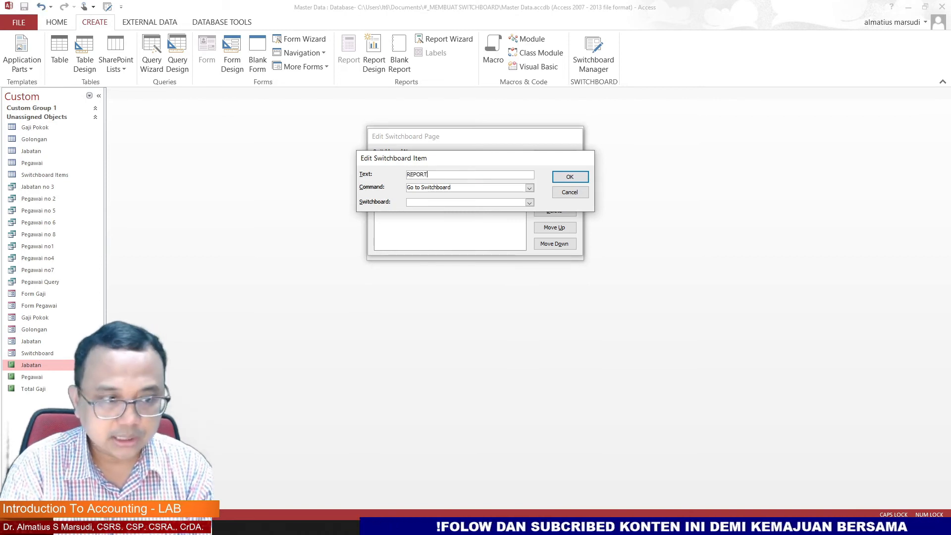
type("PEGAWAI")
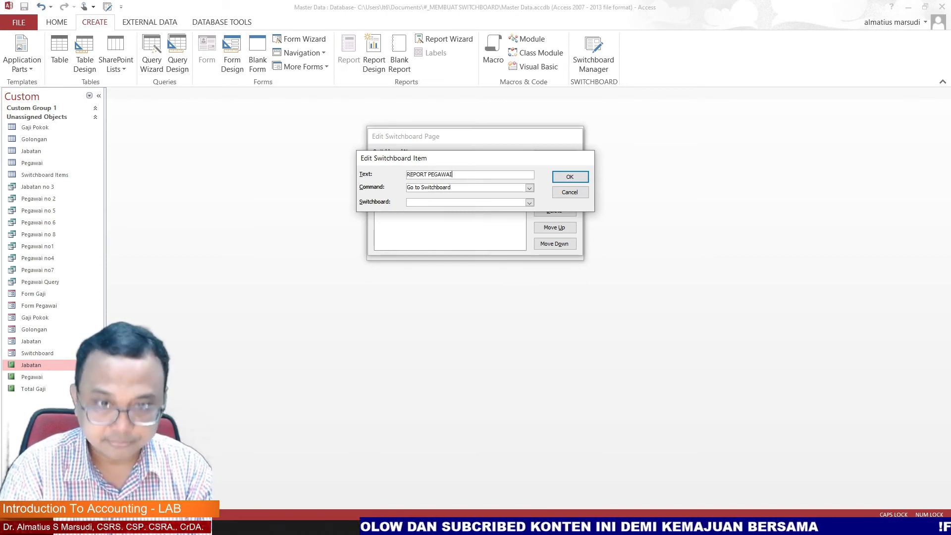
left_click(530, 188)
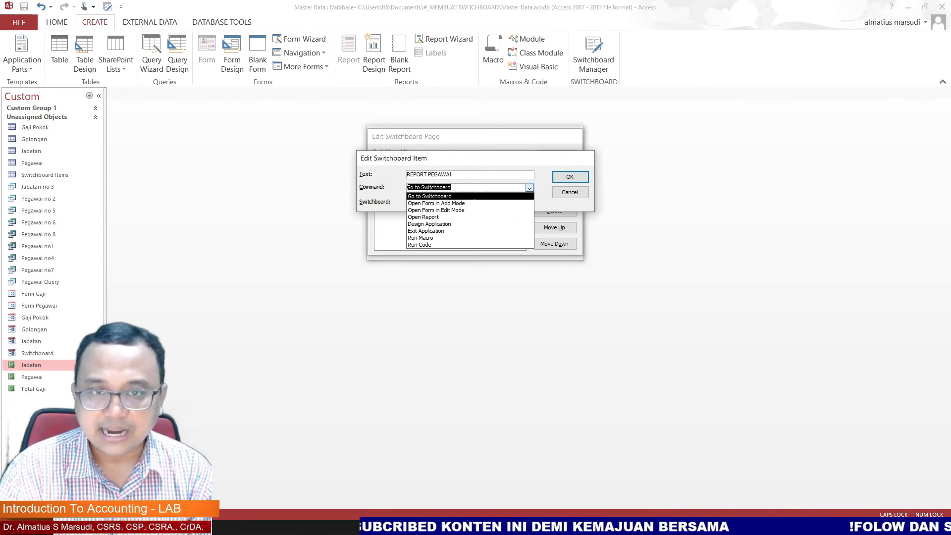
left_click(468, 217)
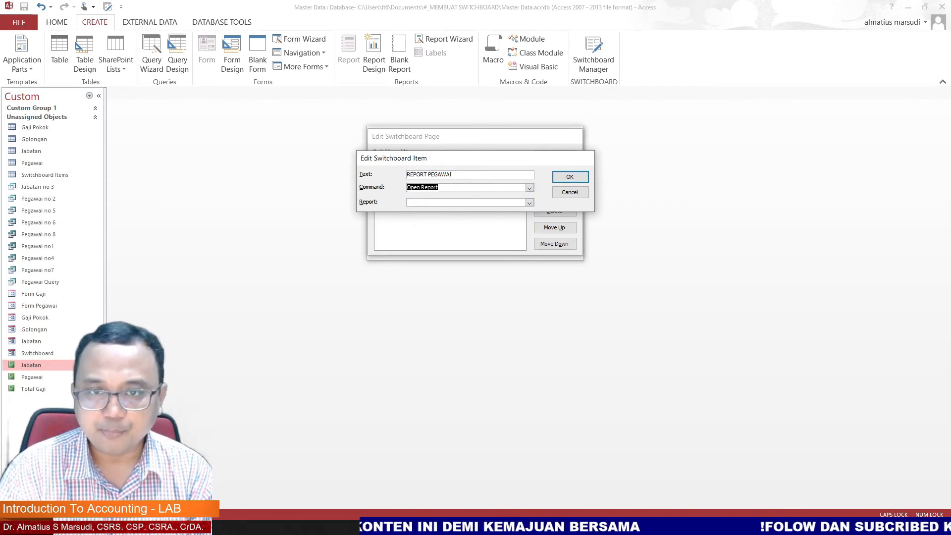
left_click(530, 203)
left_click(469, 217)
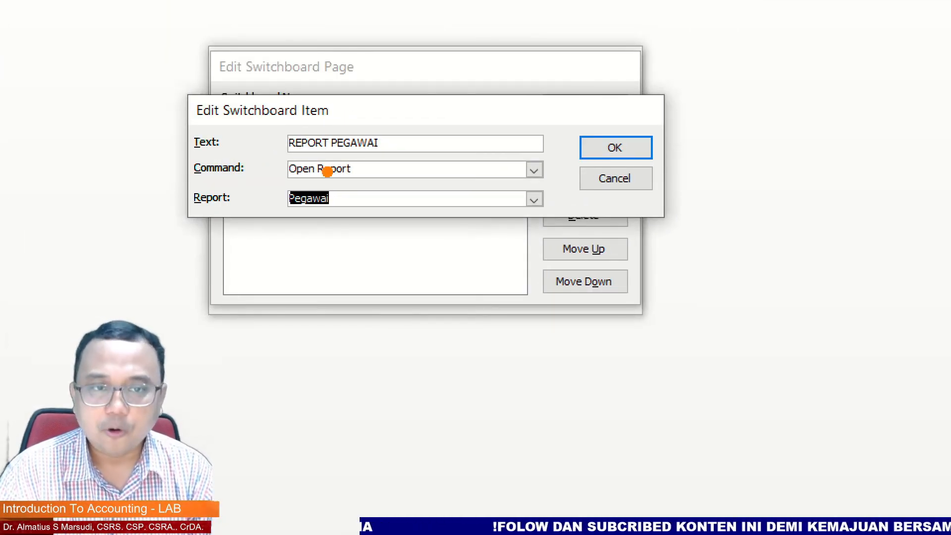
mouse_move(622, 119)
left_mouse_down()
mouse_move(632, 144)
mouse_move(655, 100)
left_mouse_up()
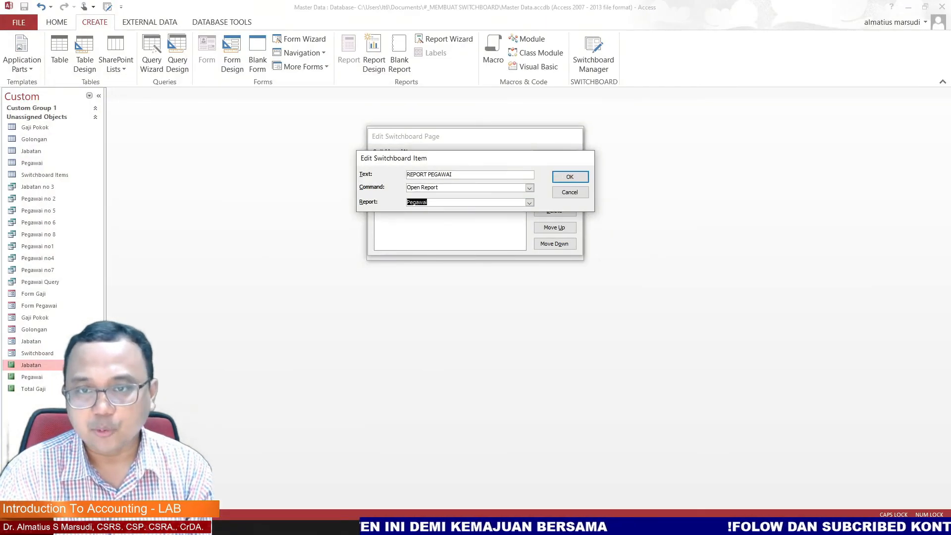
left_click(569, 177)
Step: Add an item REPORT TOTAL GAJI to the REPORT page that opens the Total Gaji report
left_click(554, 178)
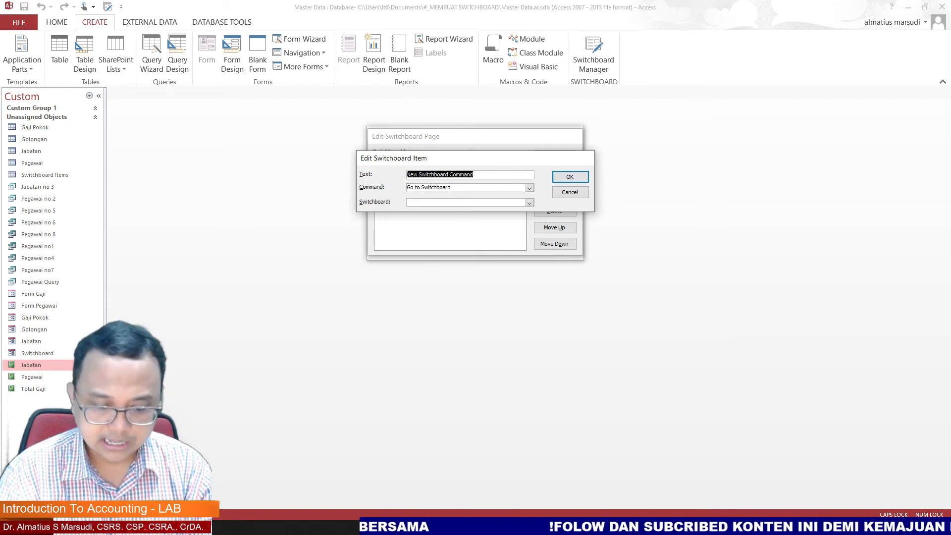
type("REPORT ")
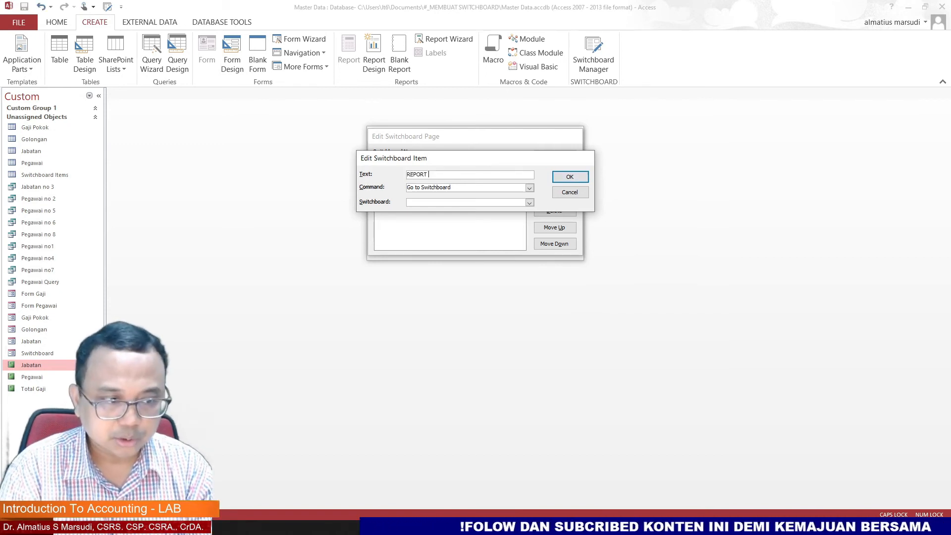
type("TOTAL ")
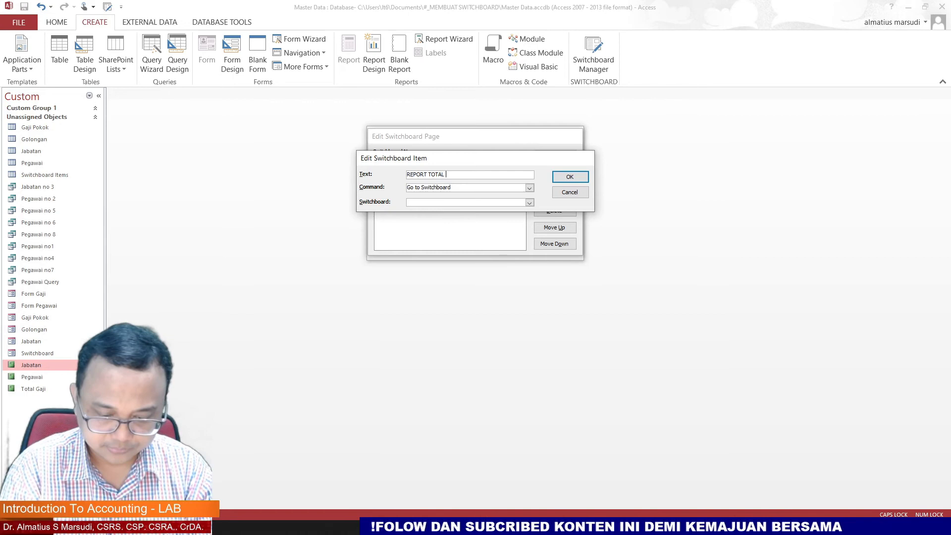
type("GAJI")
left_click(530, 188)
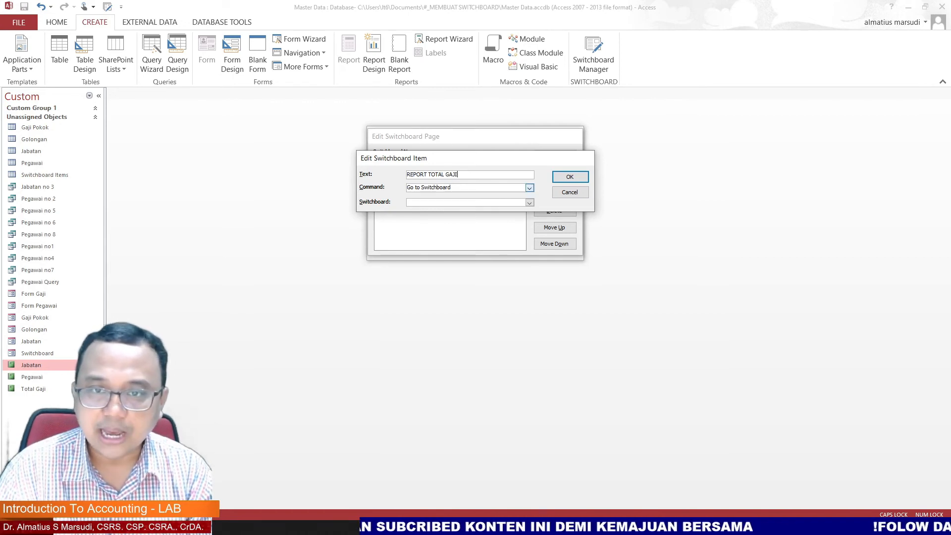
left_click(436, 217)
left_click(530, 202)
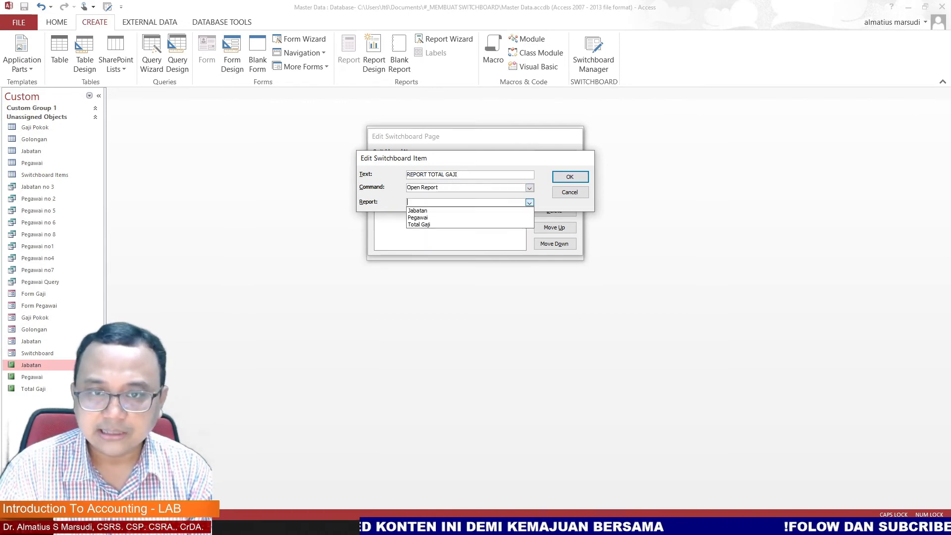
left_click(419, 225)
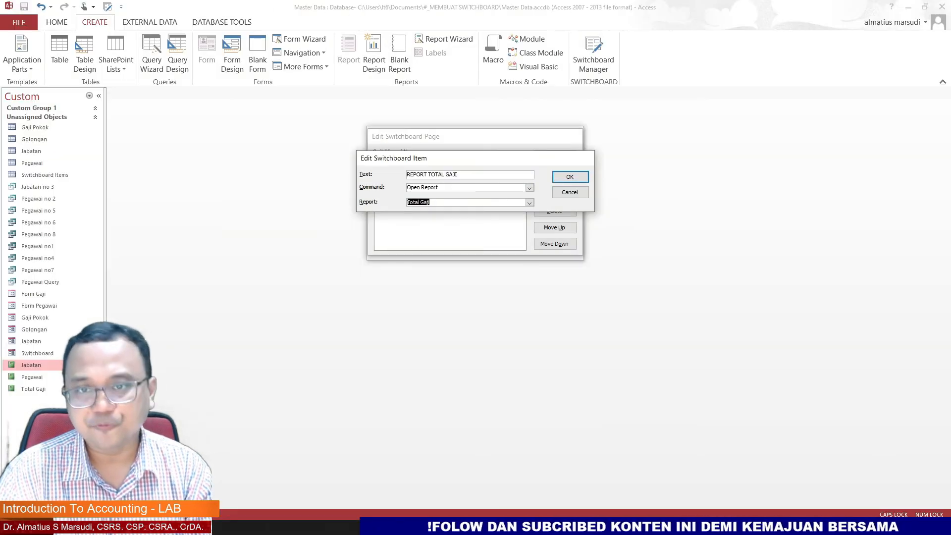
left_click(577, 174)
Step: Add a BACK item to the REPORT page that goes to the Main Switchboard
left_click(554, 178)
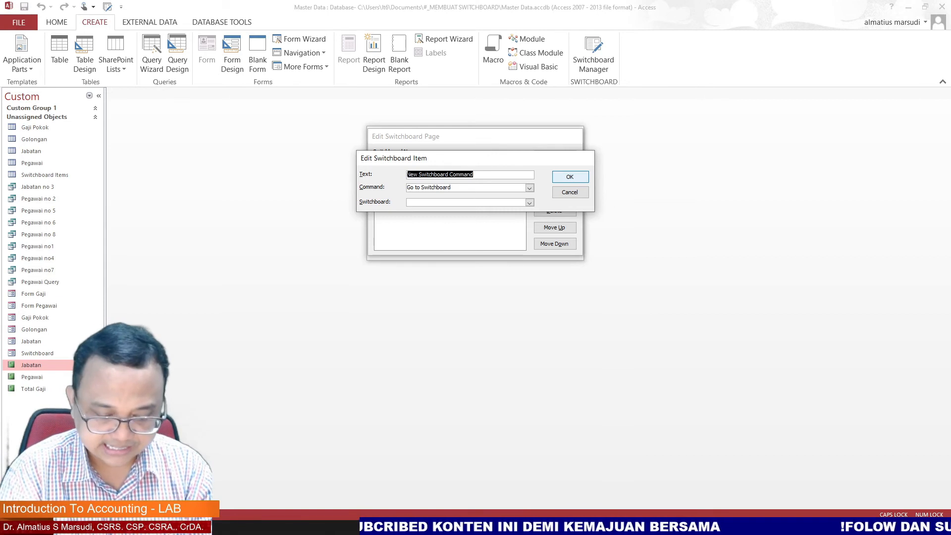
type("BAC")
key("Tab")
key("alt+Down")
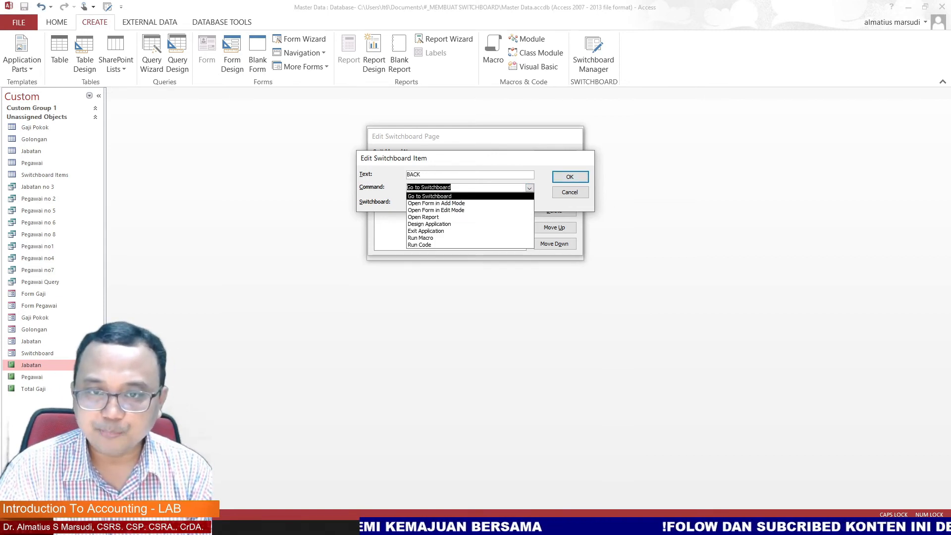
key("Return")
key("Tab")
key("alt+Down")
key("Return")
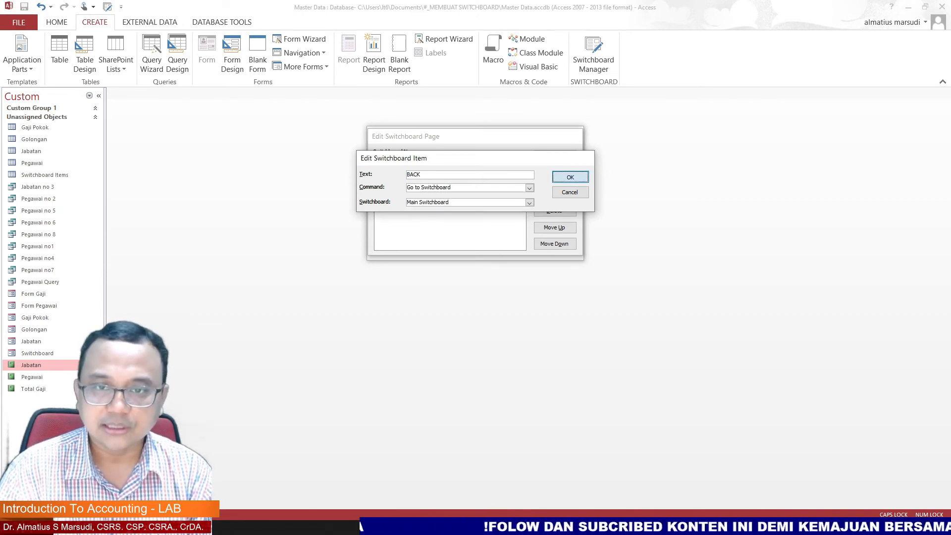
key("Return")
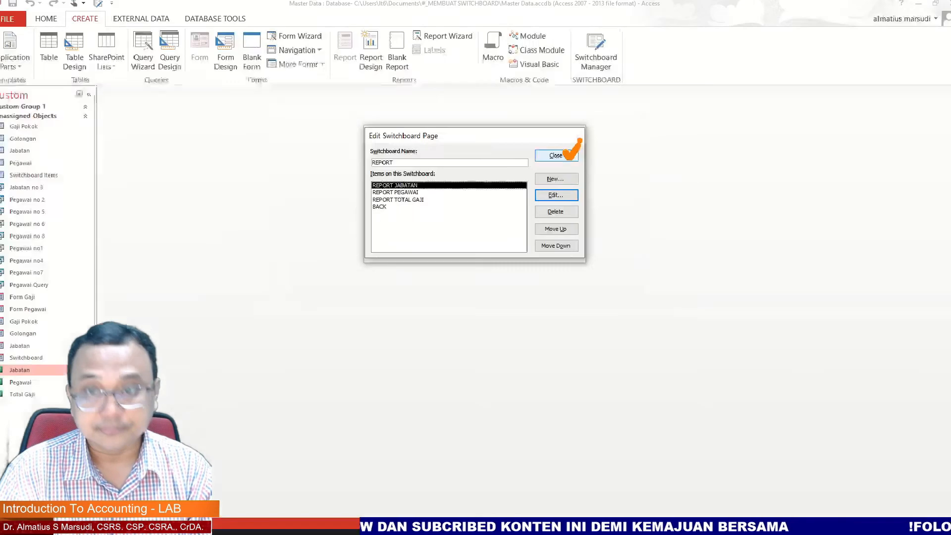
Step: Close the REPORT page editor and open the Main Switchboard page for editing
left_click(556, 155)
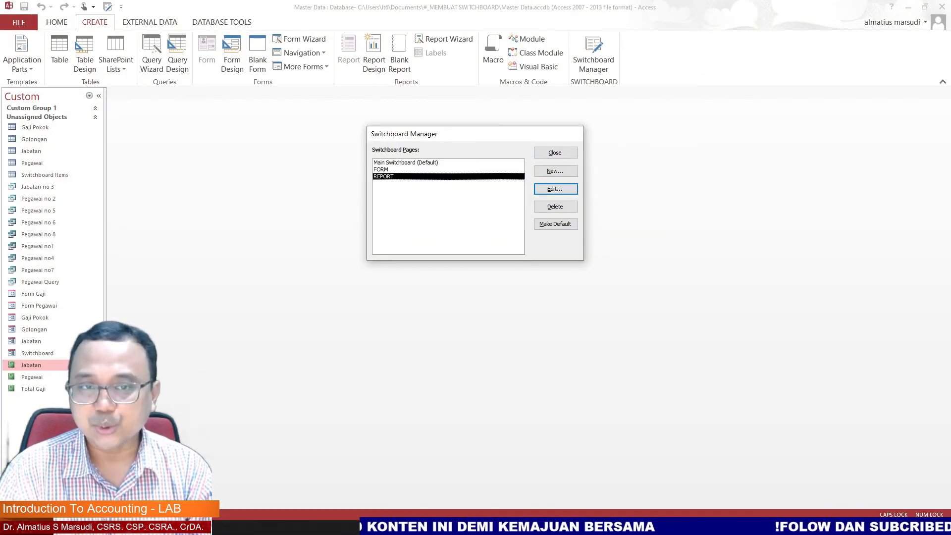
left_click(406, 162)
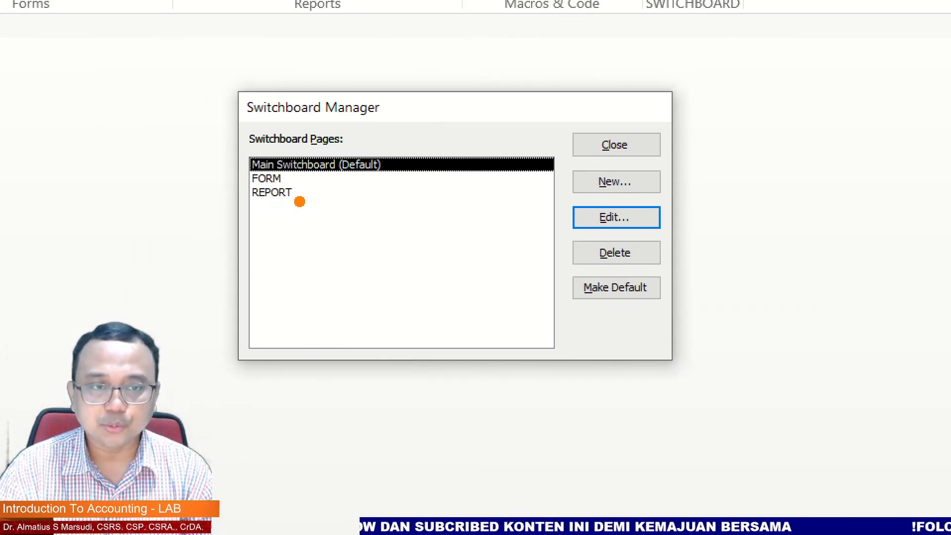
mouse_move(467, 113)
left_mouse_down()
mouse_move(443, 152)
mouse_move(476, 143)
left_mouse_up()
key("Escape")
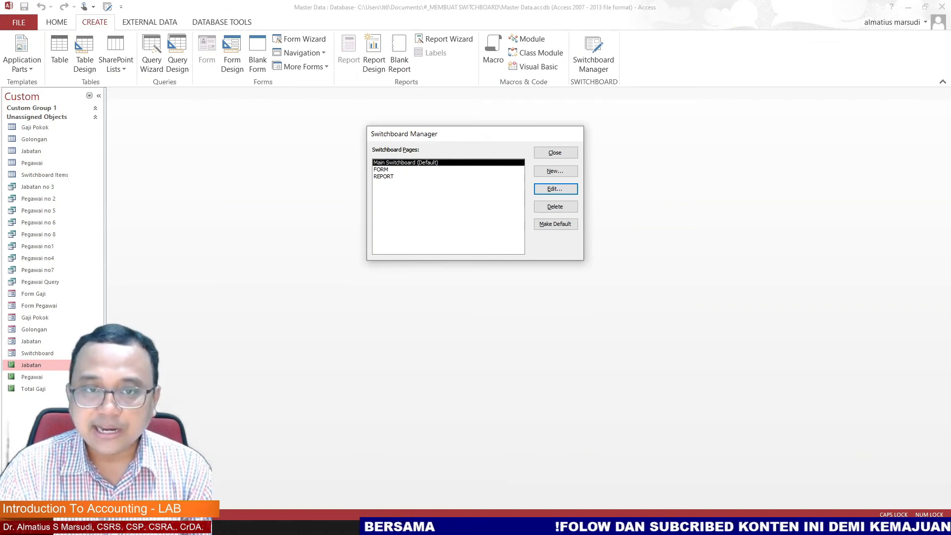
key("Return")
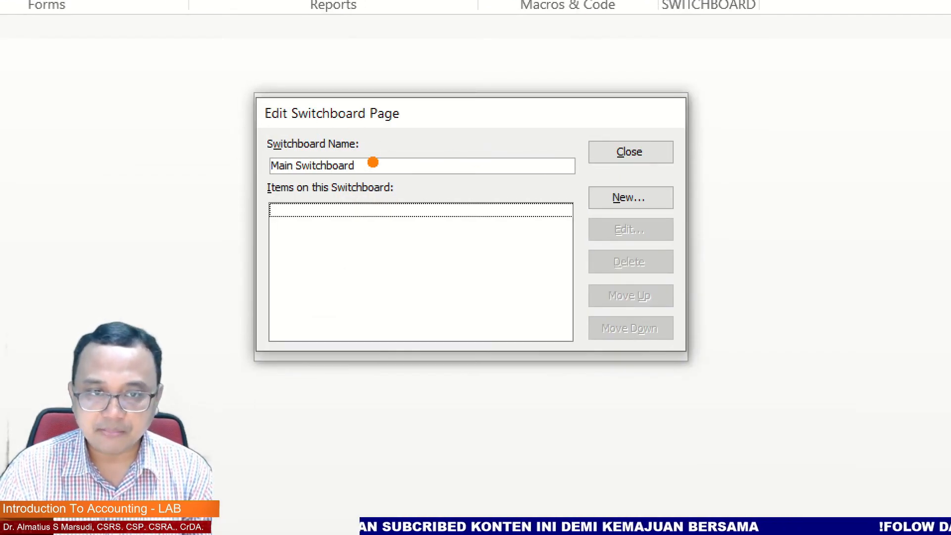
mouse_move(712, 164)
left_mouse_down()
mouse_move(666, 195)
mouse_move(663, 172)
mouse_move(690, 206)
left_mouse_up()
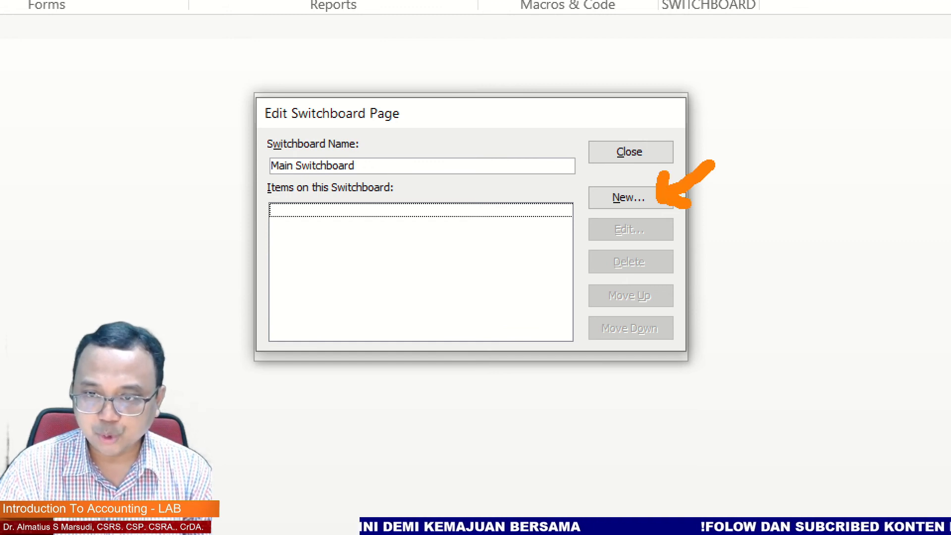
Step: Add a FORM MENU item to the Main Switchboard that goes to the FORM switchboard page
left_click(629, 197)
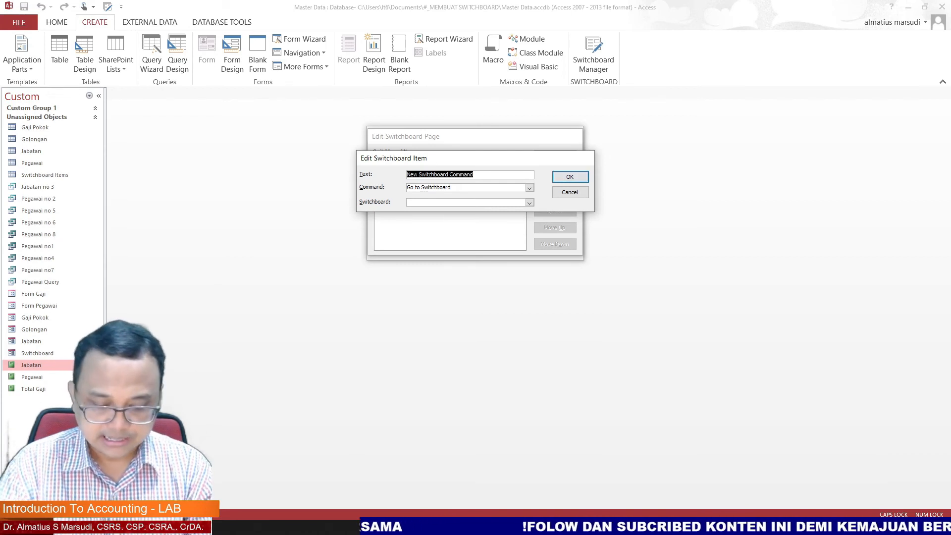
type("FORM MERN")
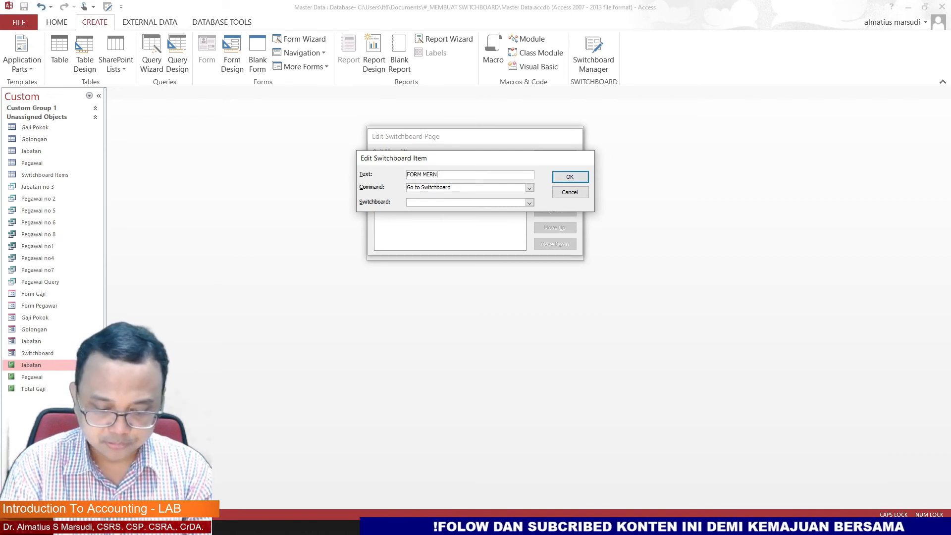
key("BackSpace")
key("BackSpace")
type("NU")
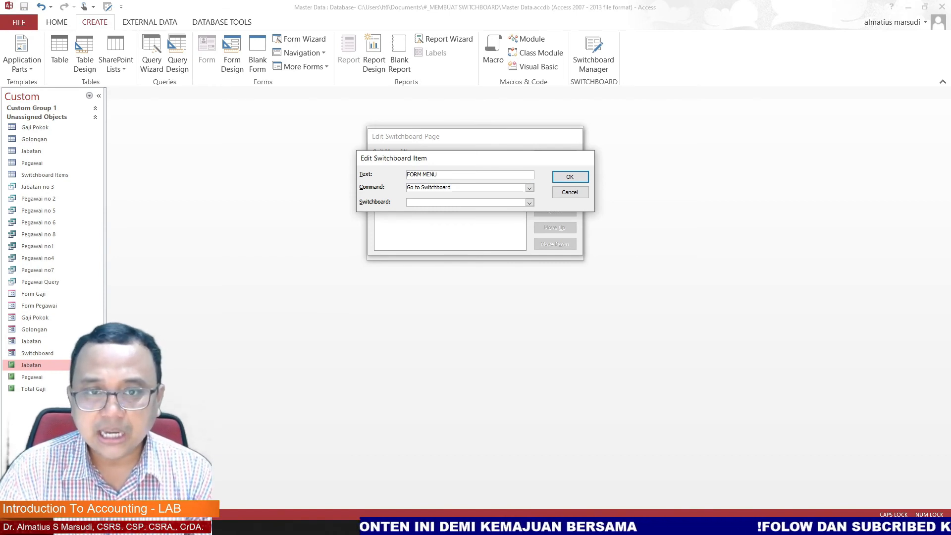
left_click(530, 203)
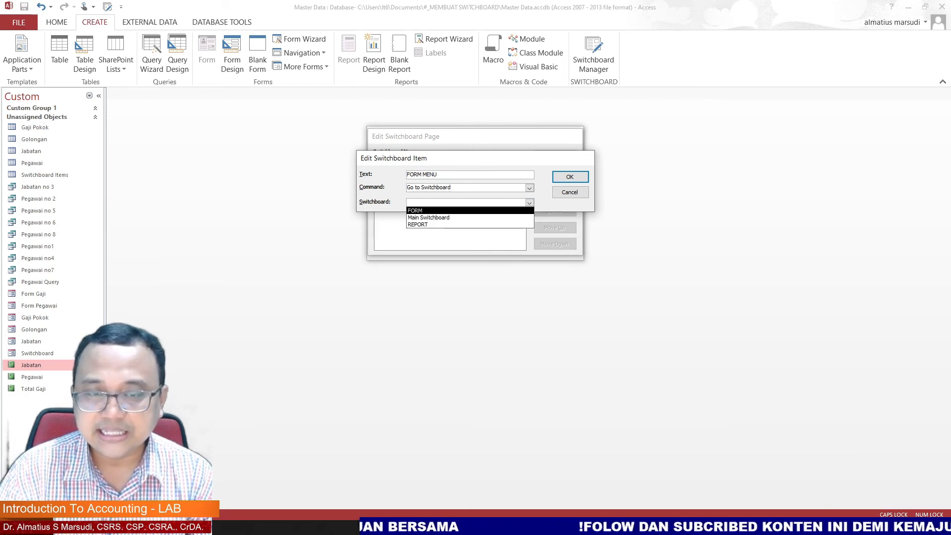
key("Return")
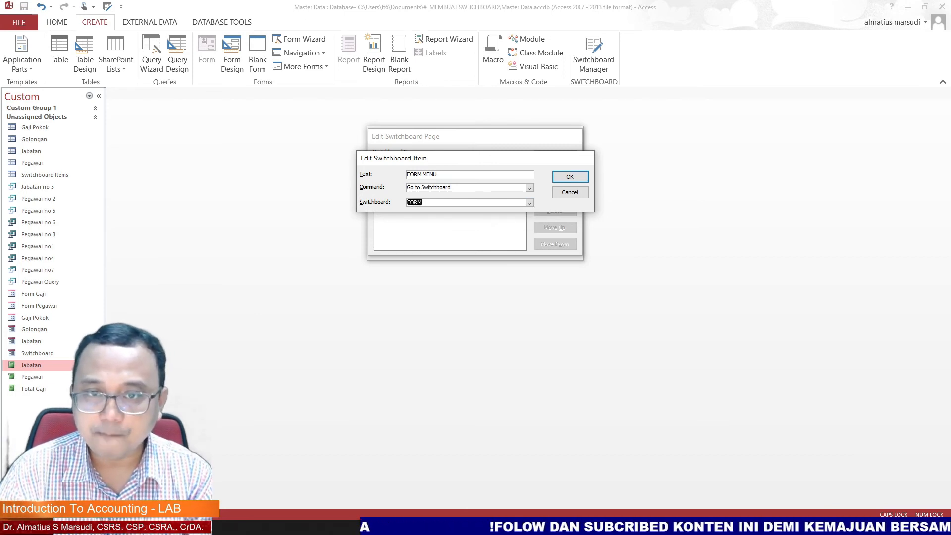
key("Return")
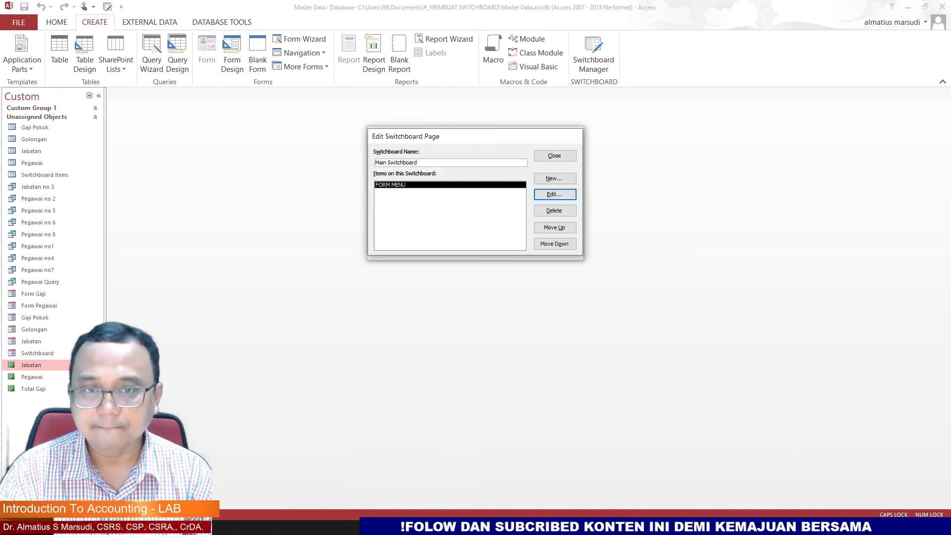
Step: Add a REPORT MENU item to the Main Switchboard that goes to the REPORT switchboard page
left_click(555, 178)
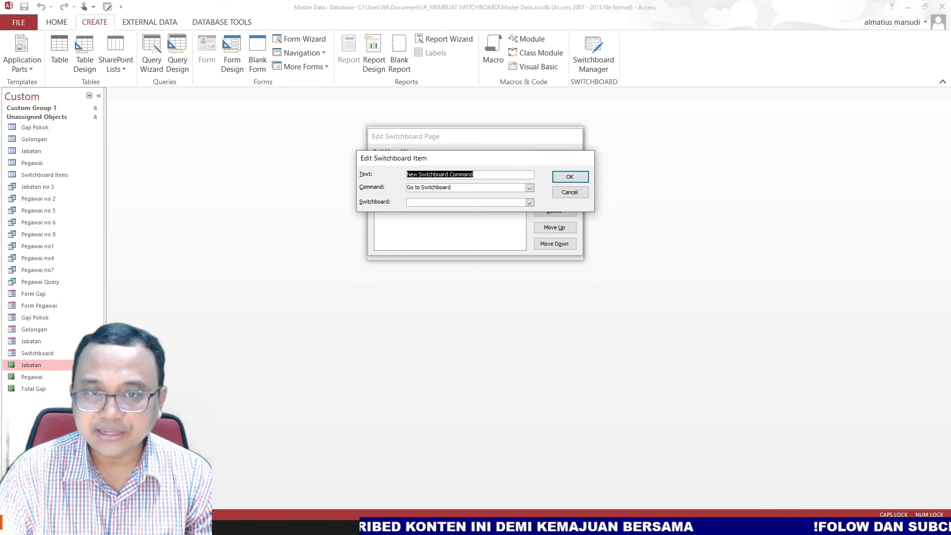
type("REPORT MENU")
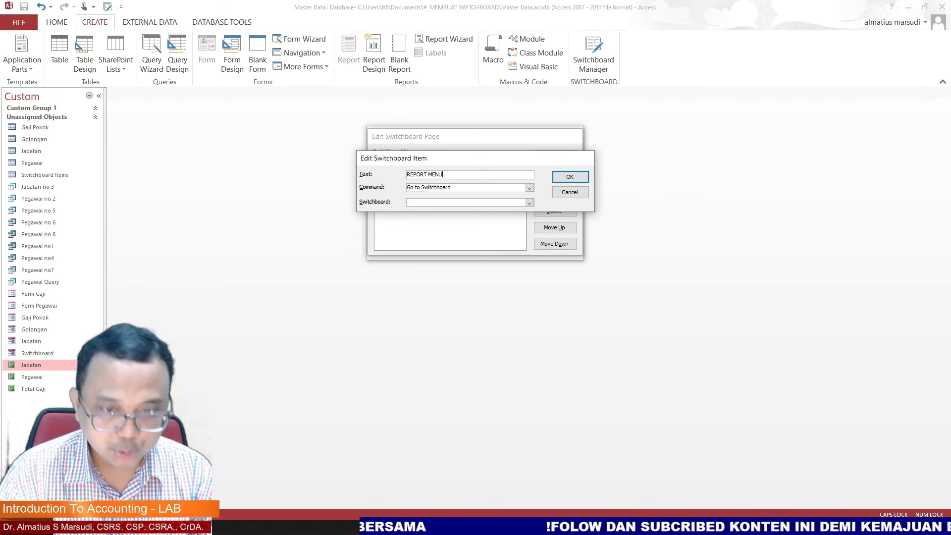
left_click(529, 202)
key("Return")
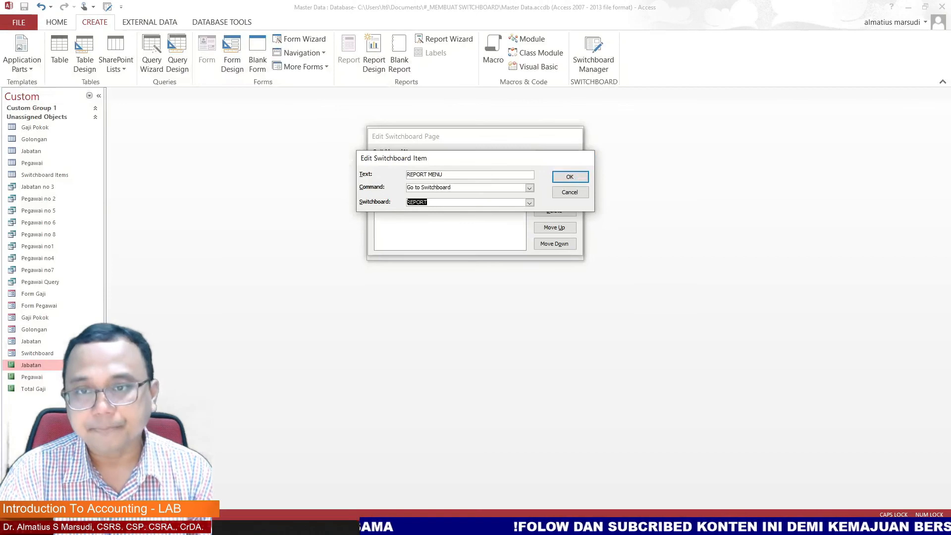
left_click(570, 177)
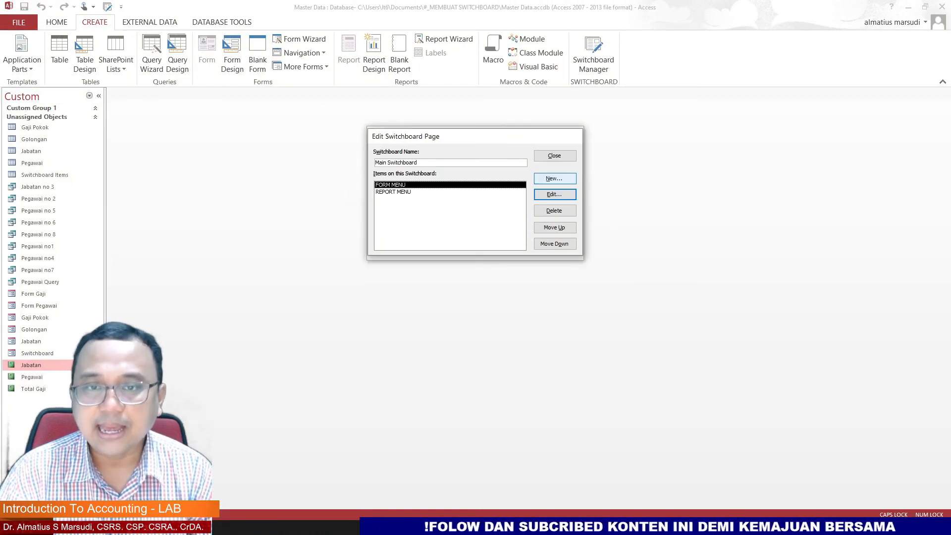
Step: Add an item to the Main Switchboard that uses the Exit Application command
left_click(555, 178)
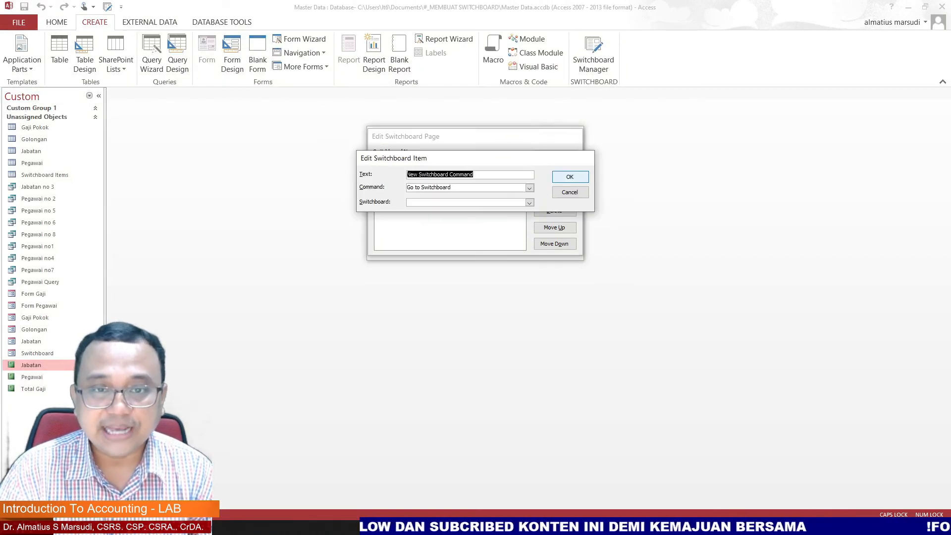
left_click(529, 187)
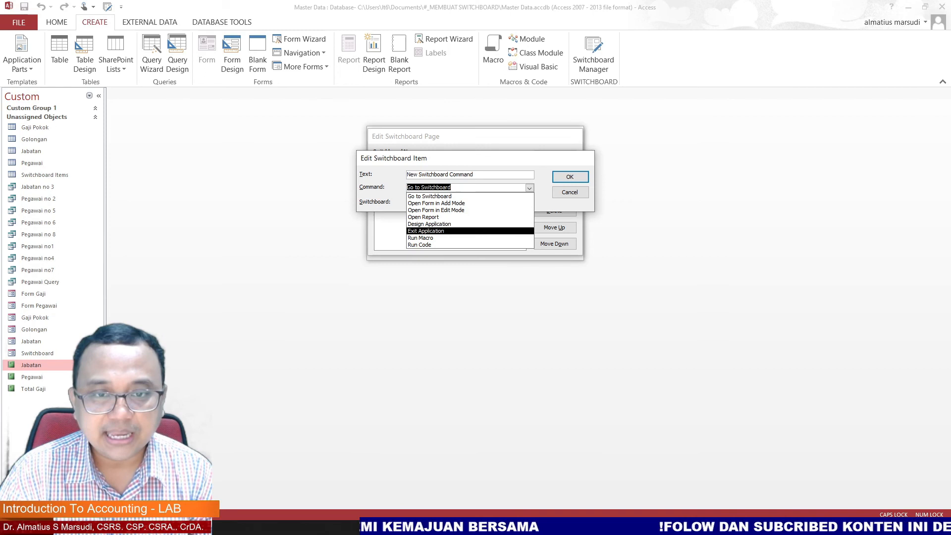
left_click(425, 231)
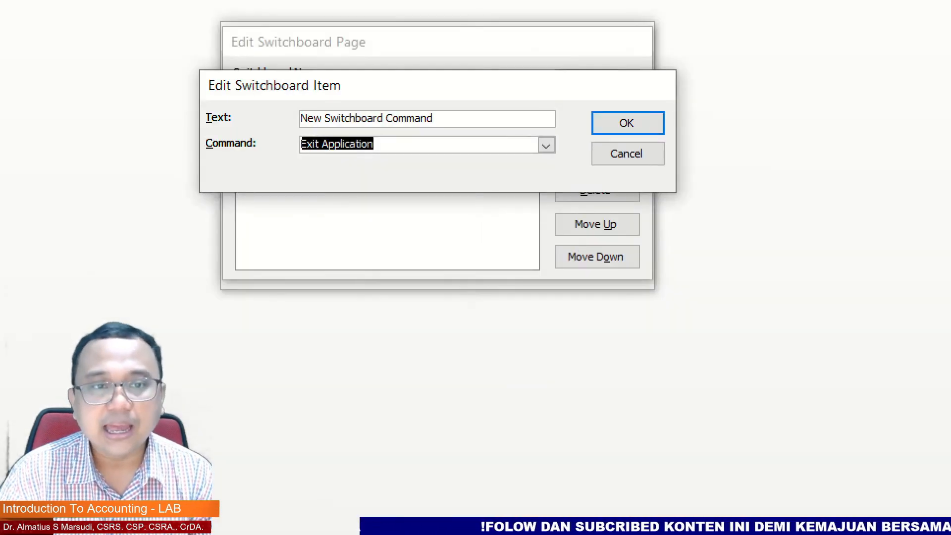
mouse_move(235, 129)
left_mouse_down()
mouse_move(190, 146)
mouse_move(268, 146)
mouse_move(233, 130)
left_mouse_up()
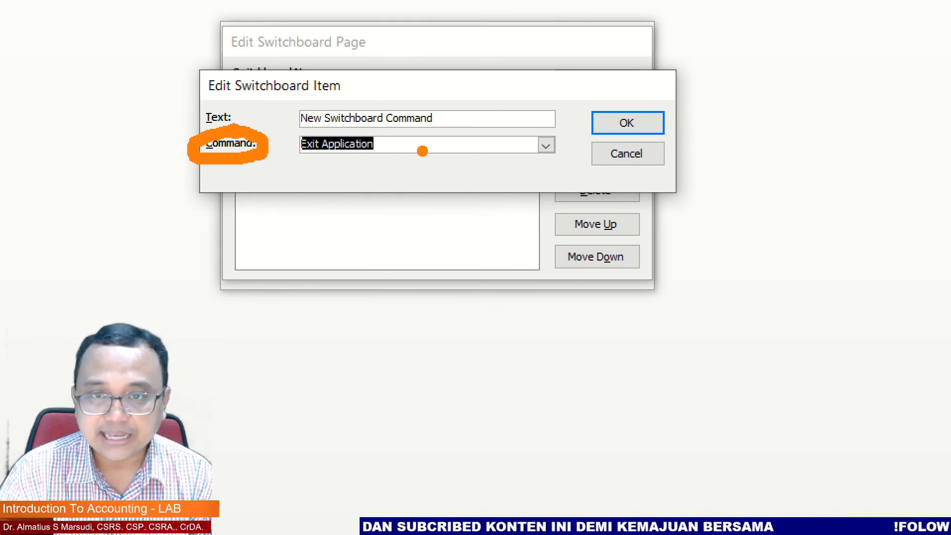
mouse_move(633, 113)
left_mouse_down()
mouse_move(638, 121)
mouse_move(678, 86)
left_mouse_up()
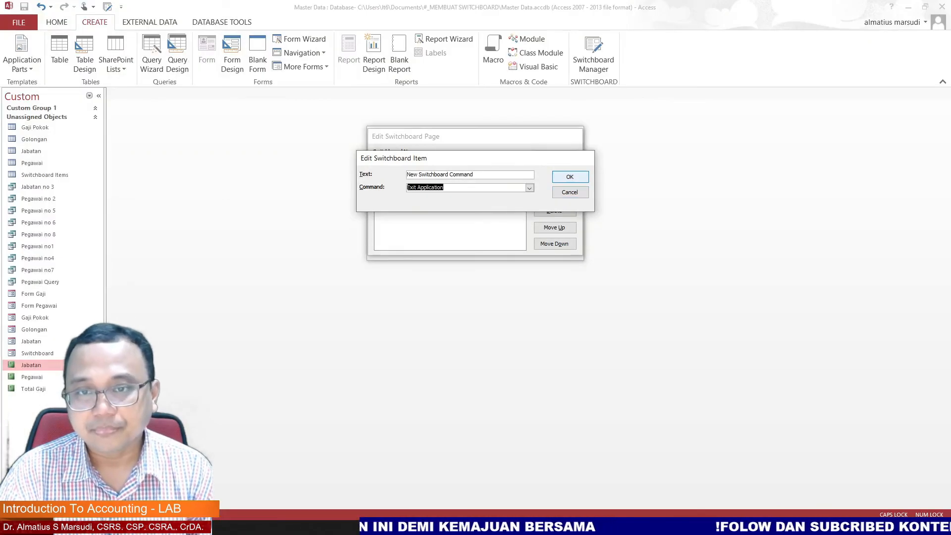
key("Return")
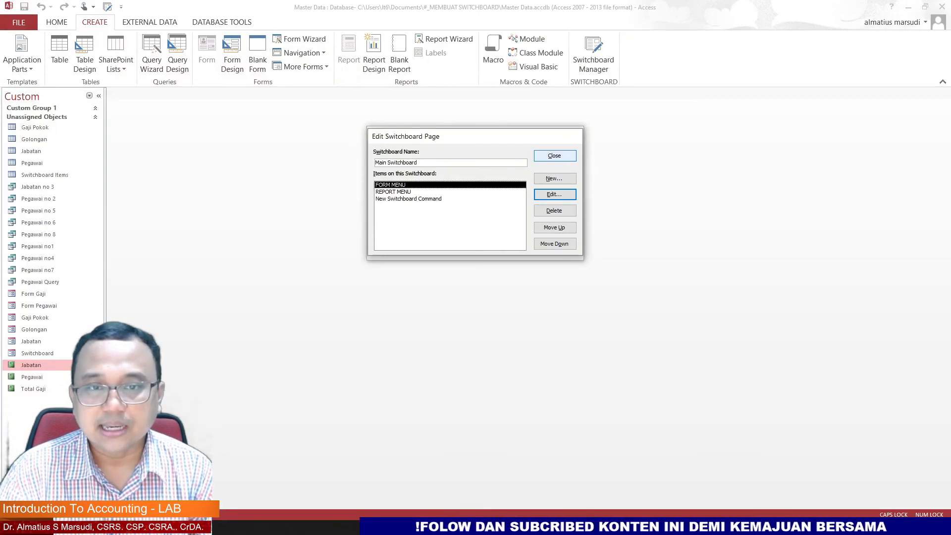
Step: Reopen the Main Switchboard page and rename its Exit Application item to EXIT
left_click(554, 156)
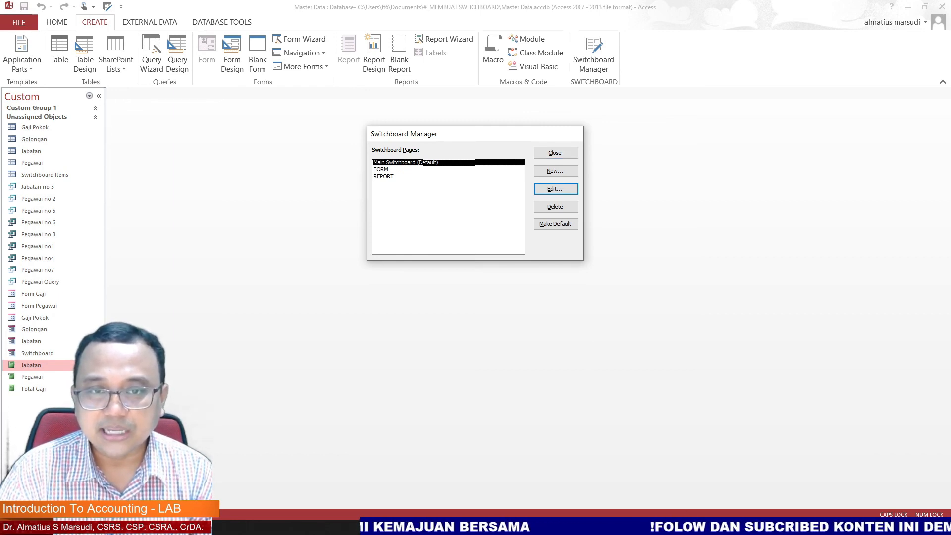
key("Return")
left_click(450, 199)
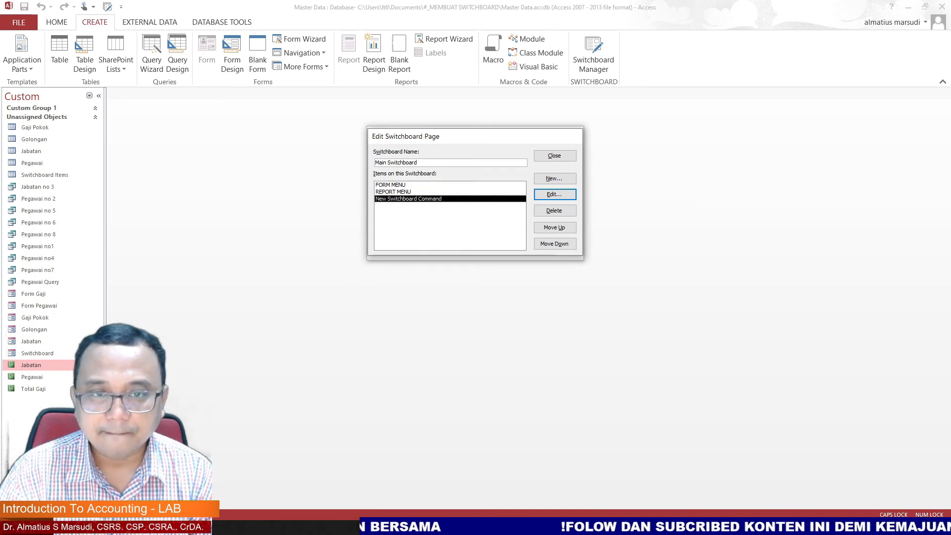
key("Return")
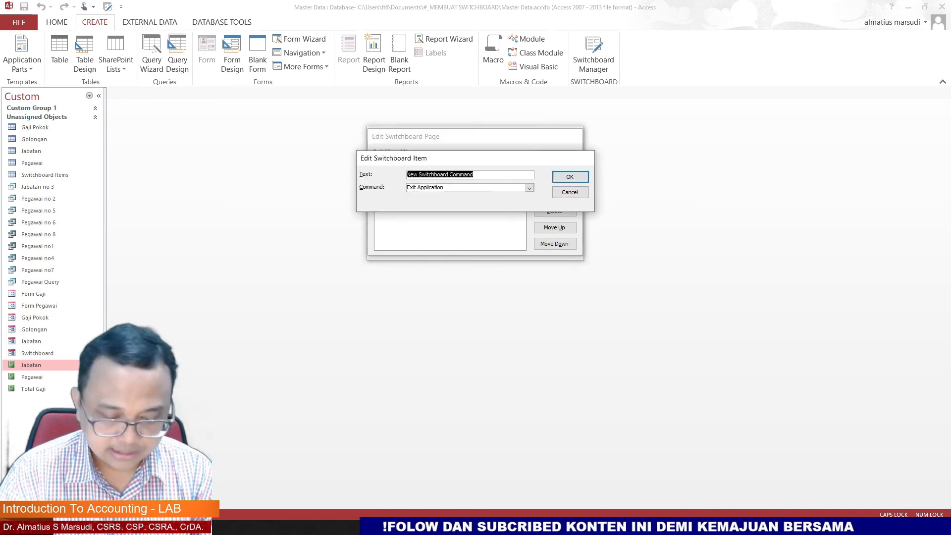
type("exit")
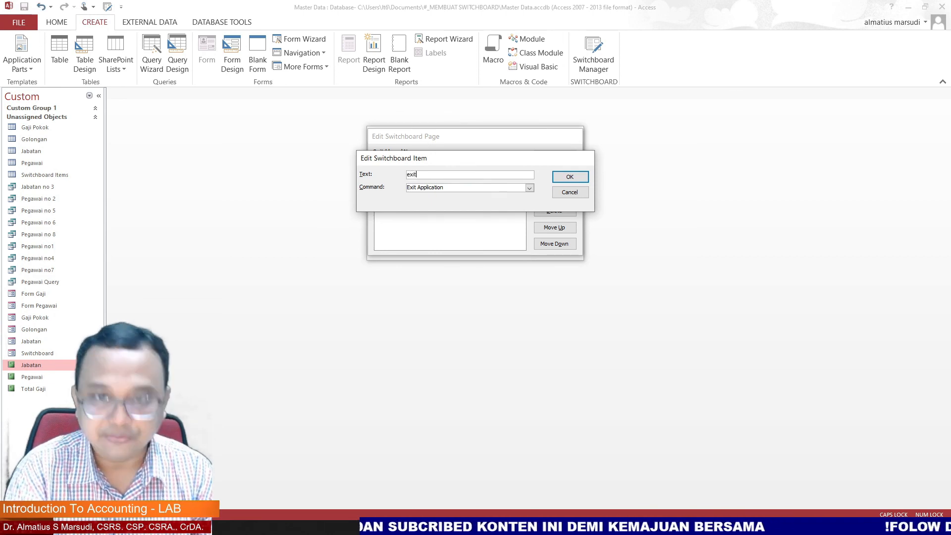
key("BackSpace")
key("BackSpace")
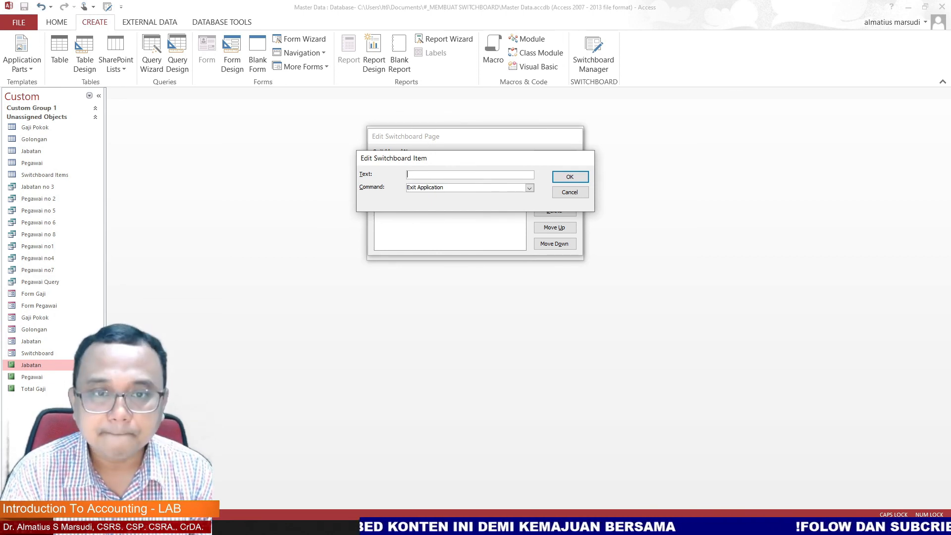
type("EXIT")
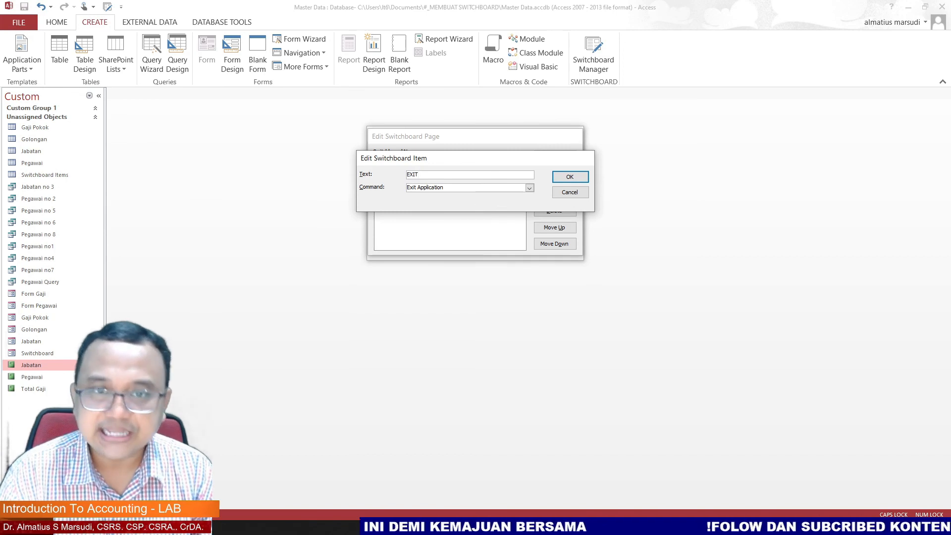
key("Return")
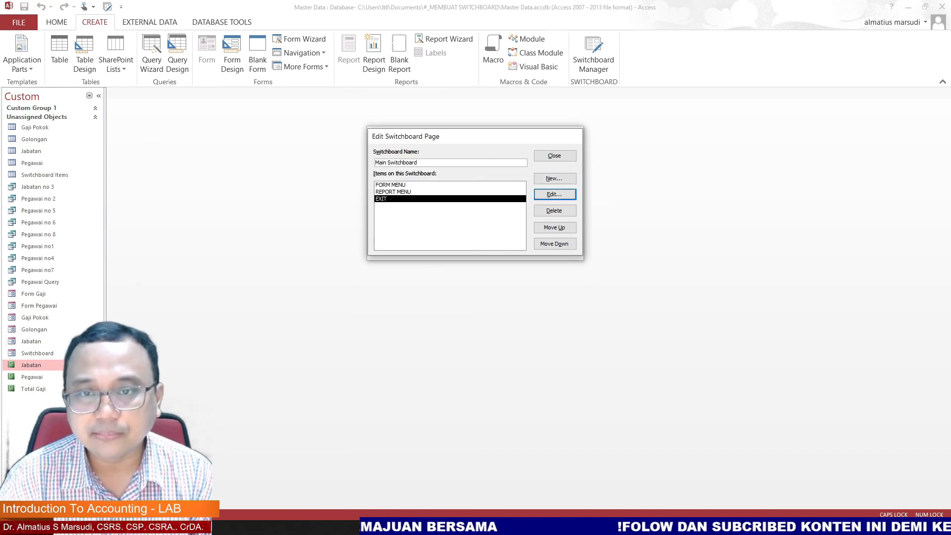
Step: Close the switchboard page editor and the Switchboard Manager
key("Escape")
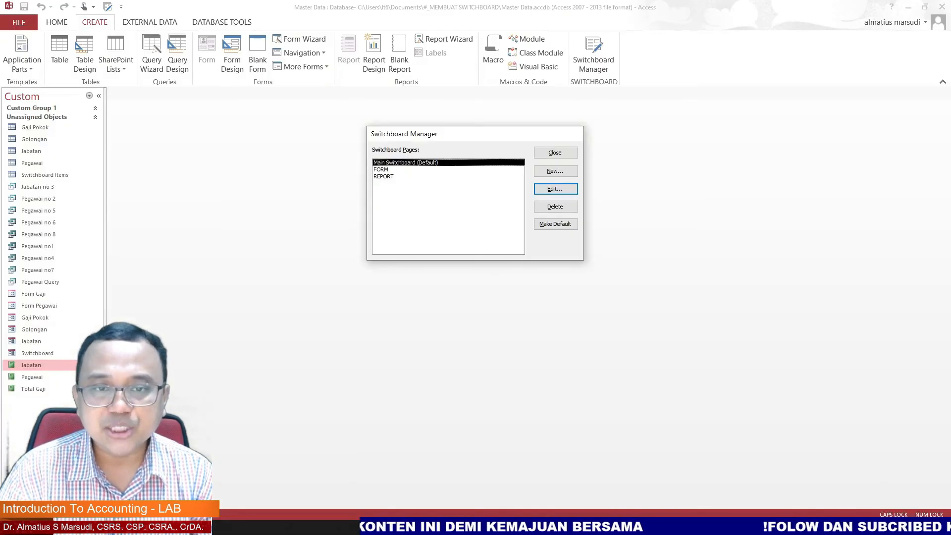
key("Return")
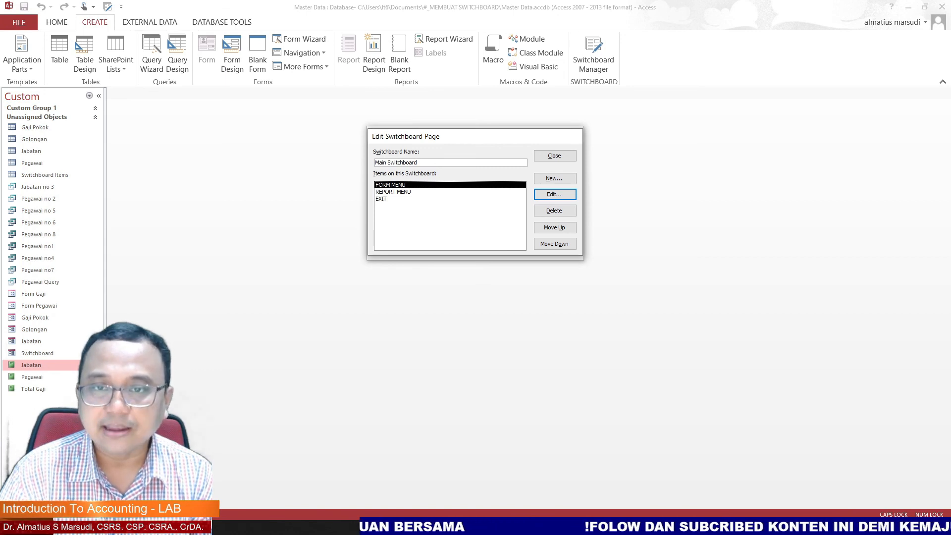
key("Escape")
key("Escape")
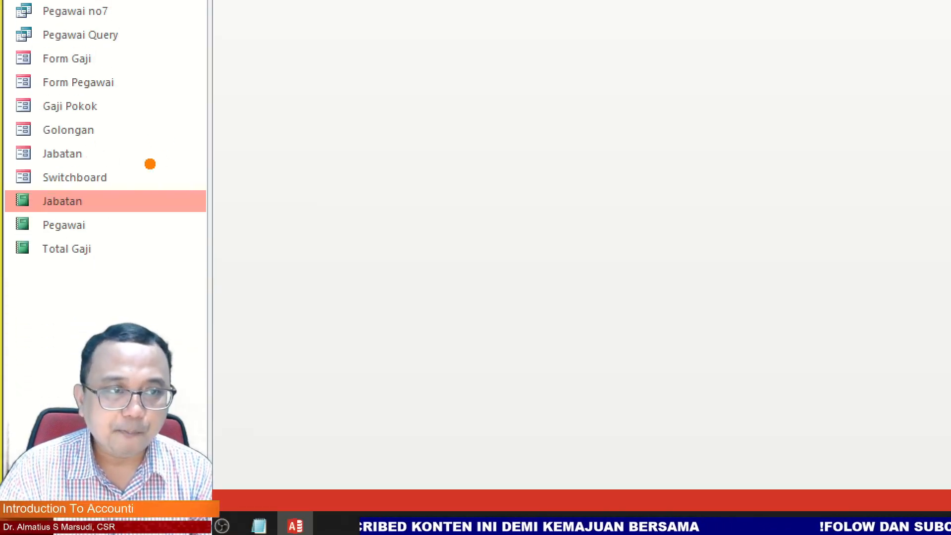
left_click_drag(177, 144, 111, 173)
mouse_move(132, 143)
left_mouse_down()
mouse_move(112, 175)
mouse_move(142, 177)
left_mouse_up()
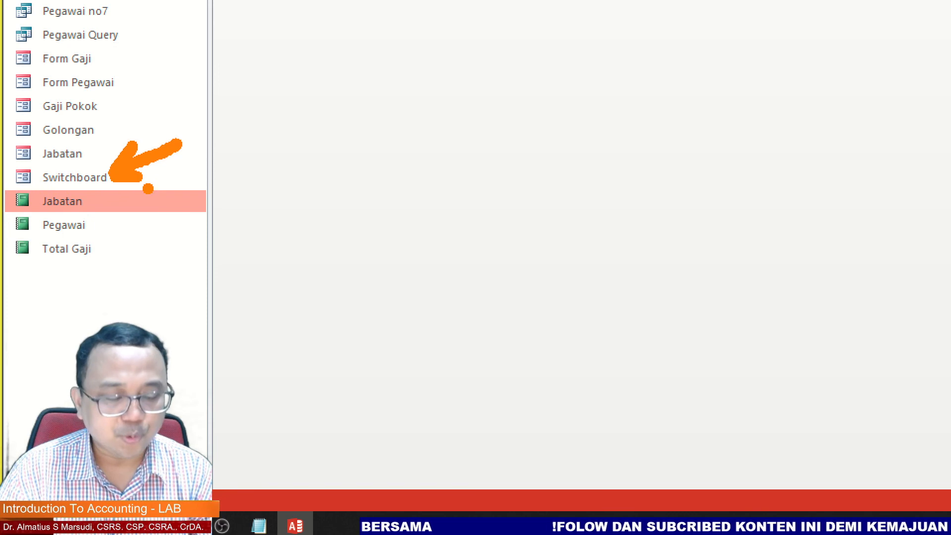
key("Escape")
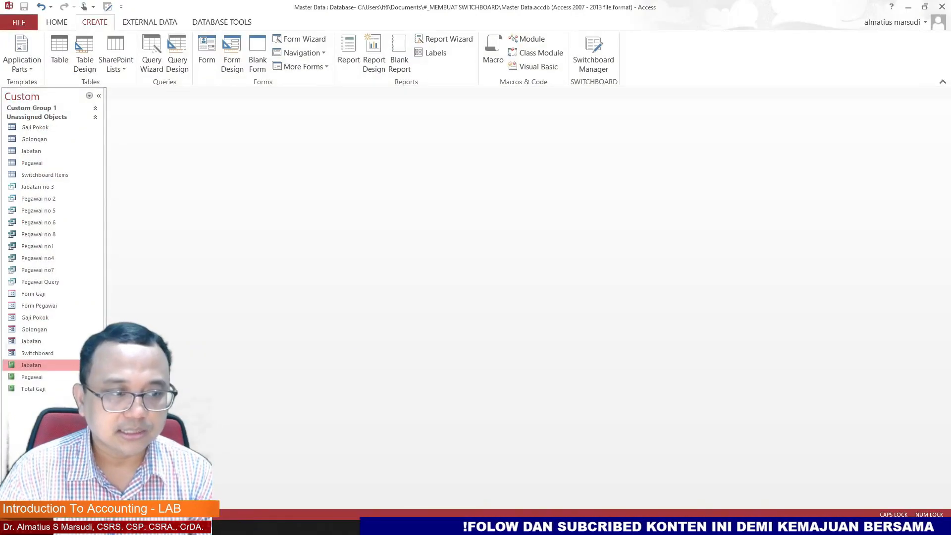
Step: Open the Switchboard form and test the FORM MENU item and its BACK item
double_click(37, 353)
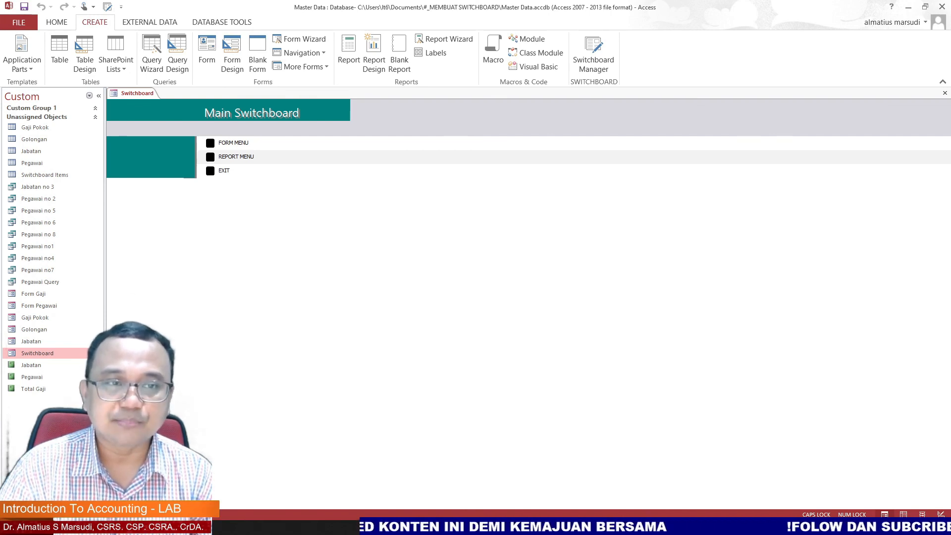
key("Return")
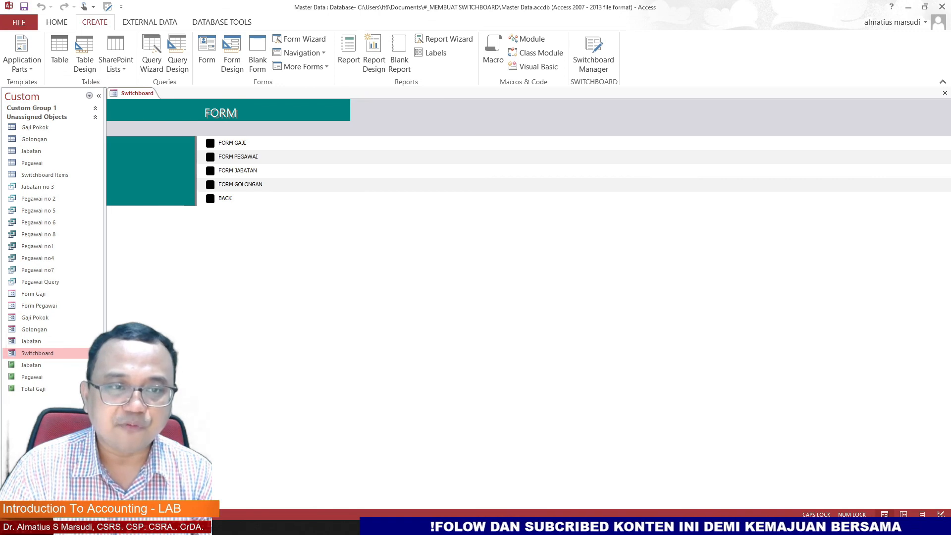
key("Return")
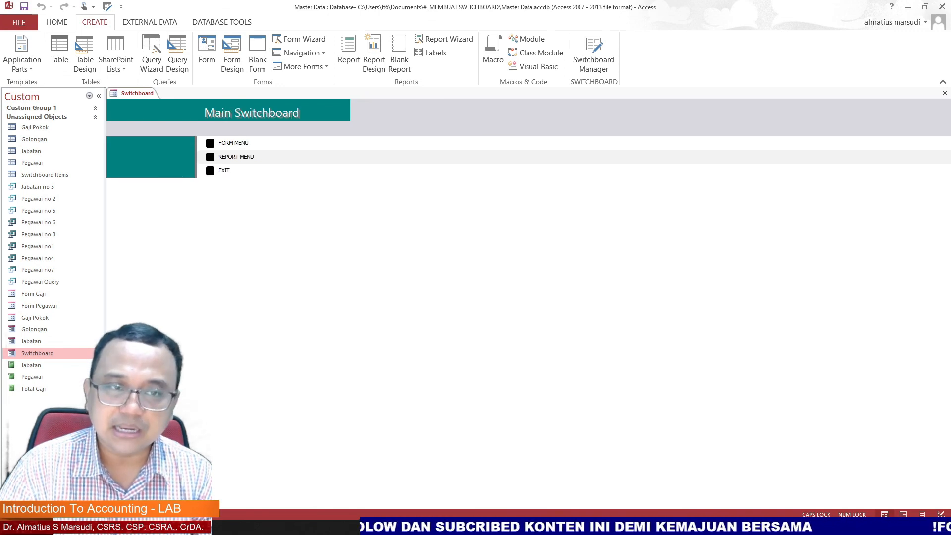
Step: Test the REPORT MENU item and its BACK item, then quit the database with the EXIT item
key("Return")
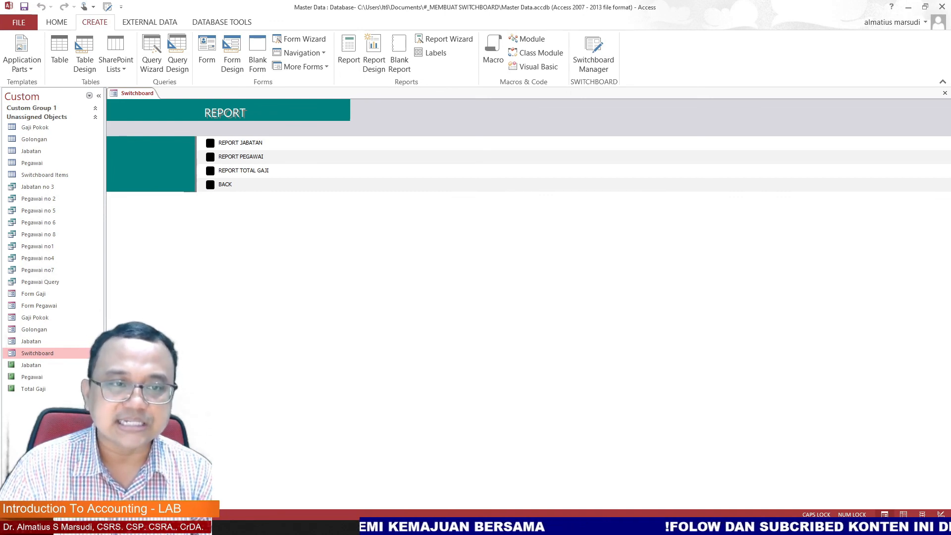
left_click(226, 184)
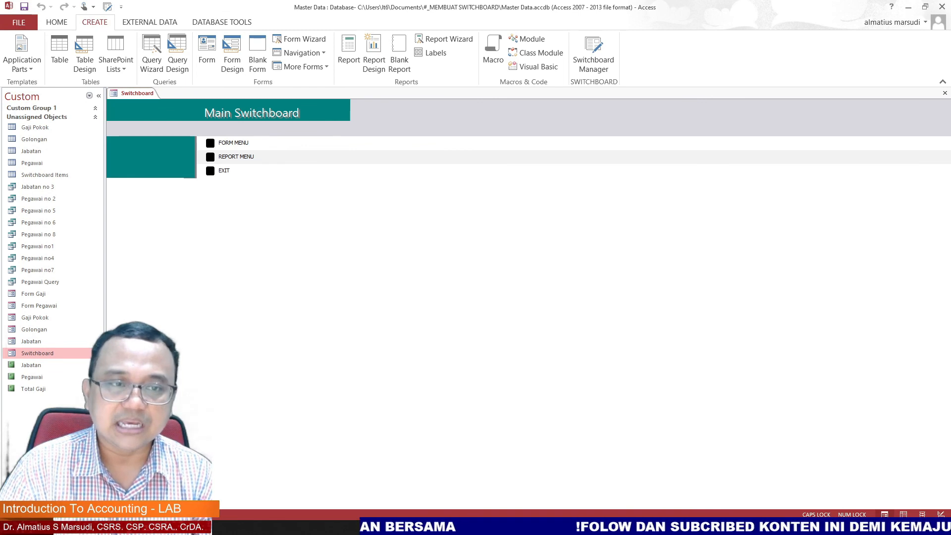
left_click(210, 171)
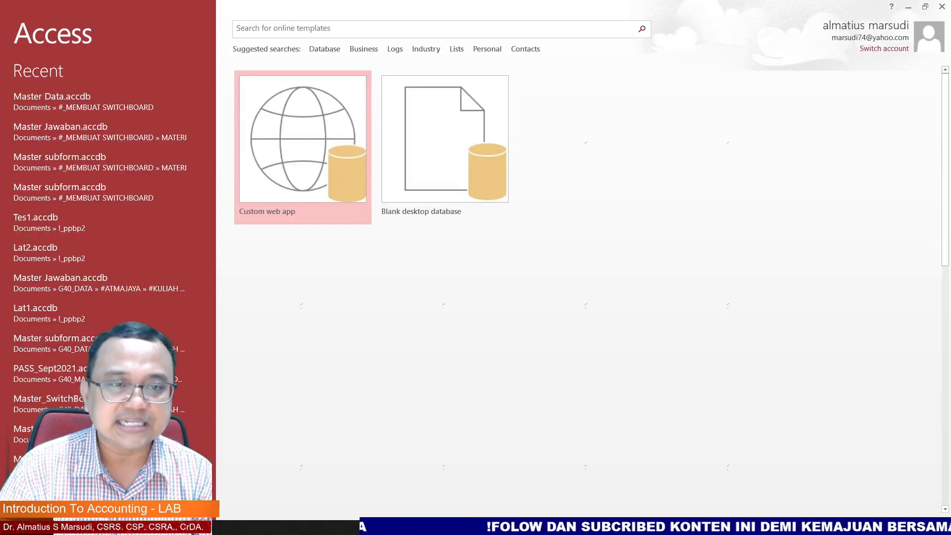